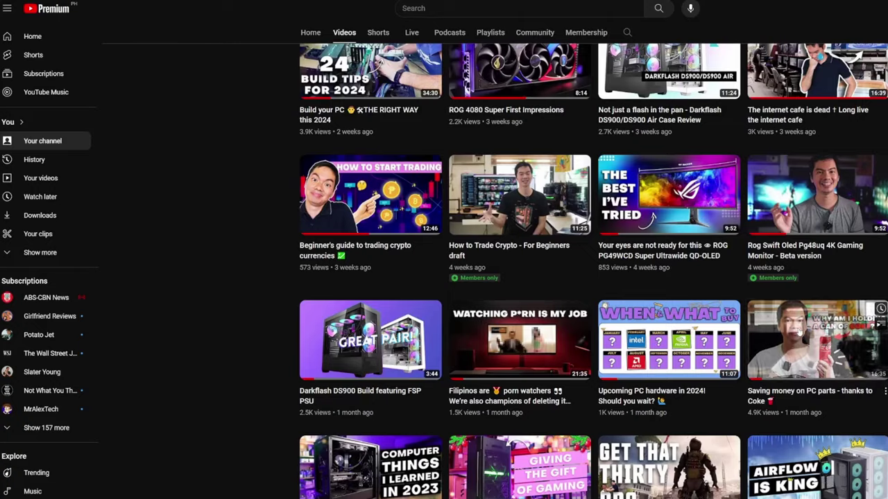
# - Open the 'Saving money on PC parts' video and follow its PriceWatch spreadsheet link
pyautogui.click(798, 326)
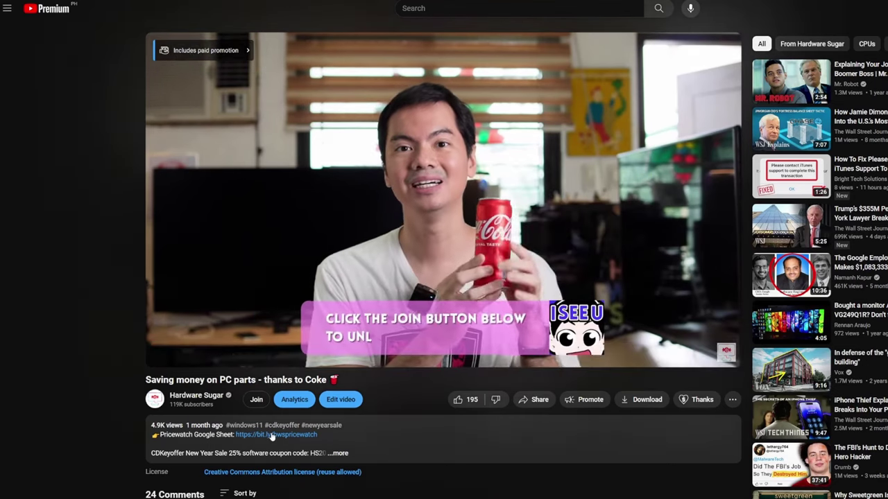
pyautogui.click(272, 435)
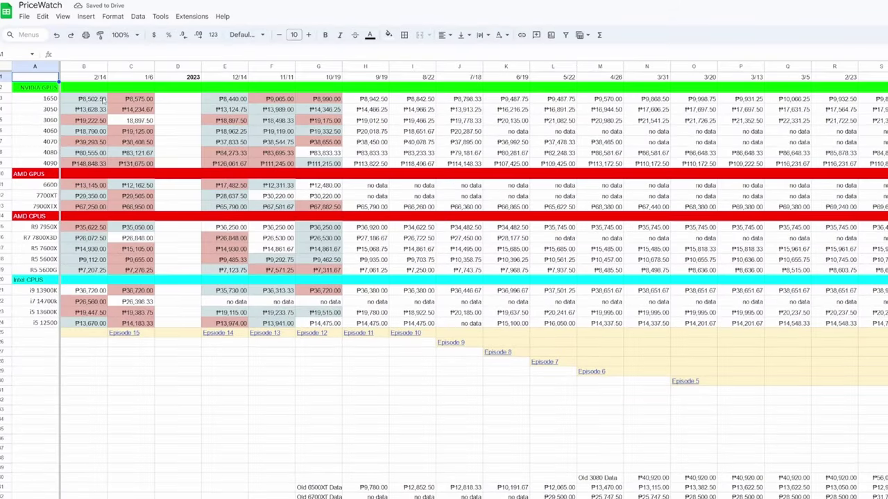
pyautogui.hscroll(15, 444, 277)
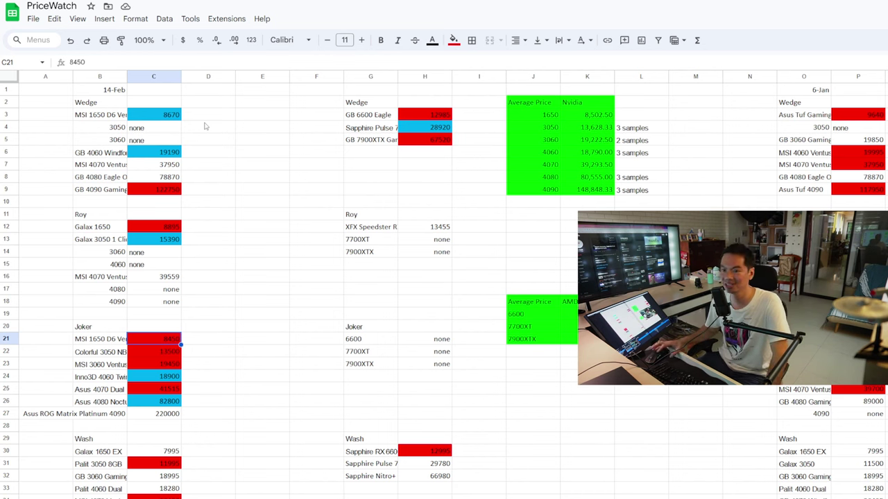
# - Move to the next sheet tab with the NVIDIA, AMD and Intel price history by date
pyautogui.hotkey('ctrl', 'pagedown')
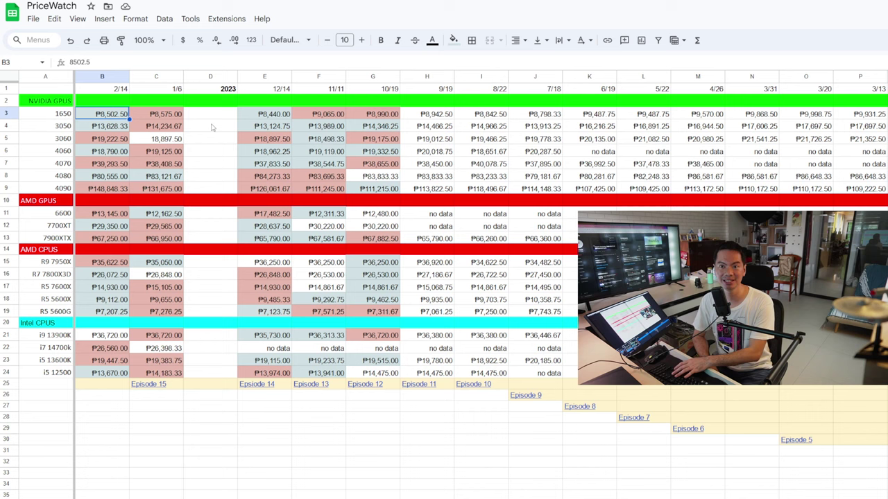
pyautogui.press('Down')
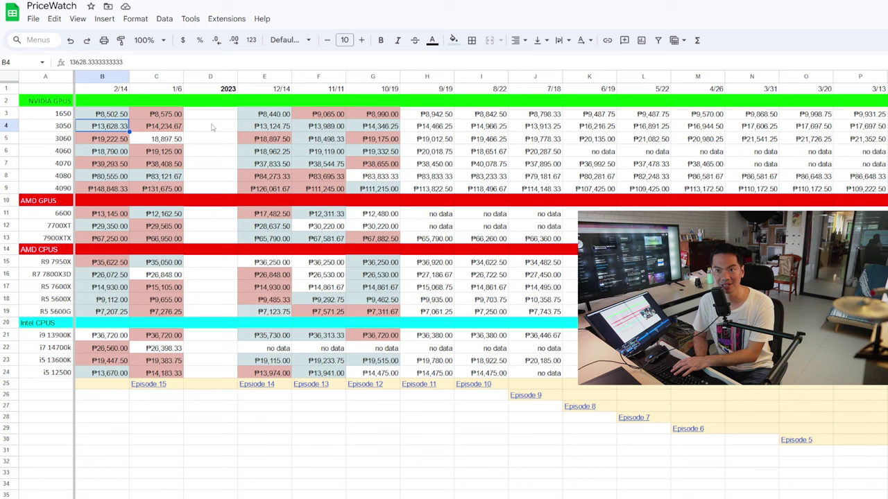
pyautogui.press('Down')
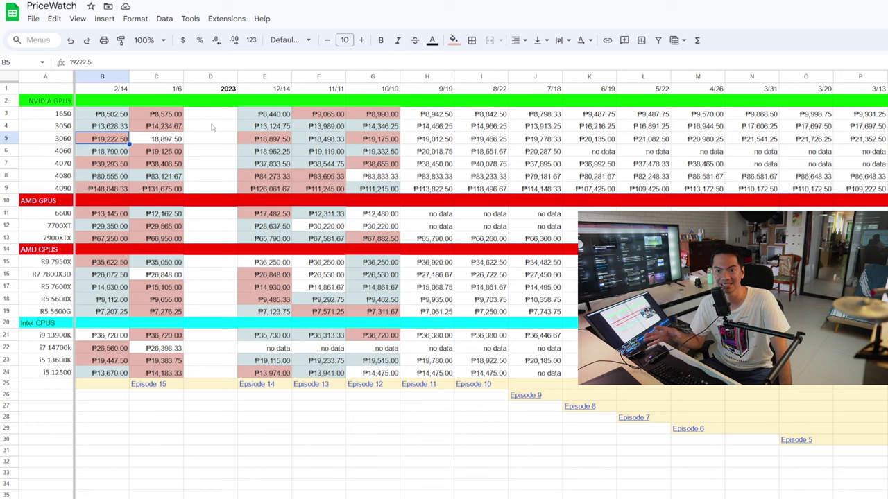
pyautogui.press('Down')
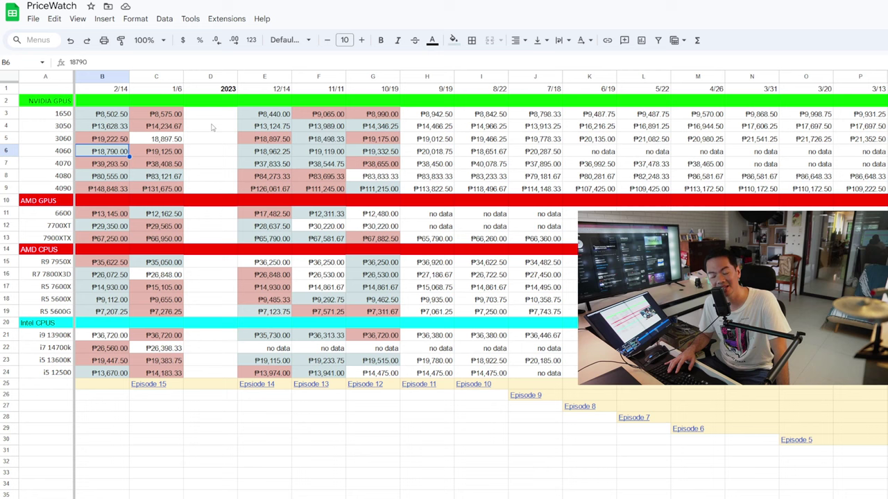
pyautogui.press('Right')
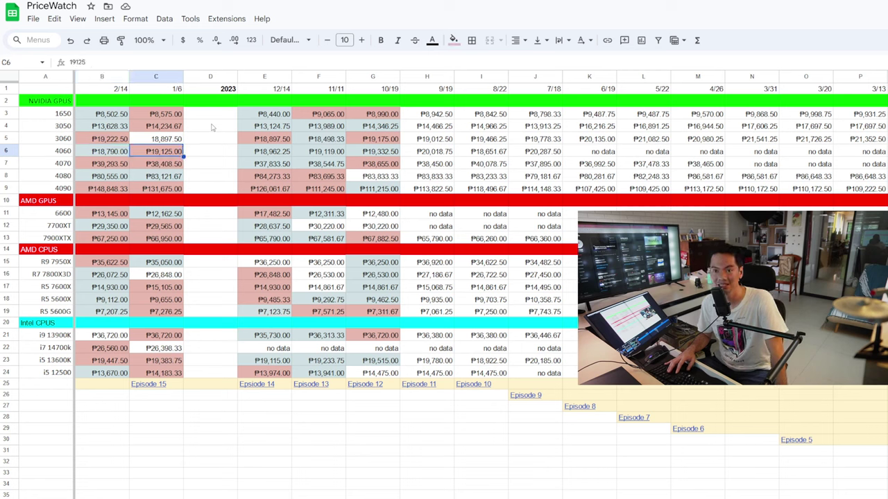
pyautogui.press('Down')
pyautogui.press('Left')
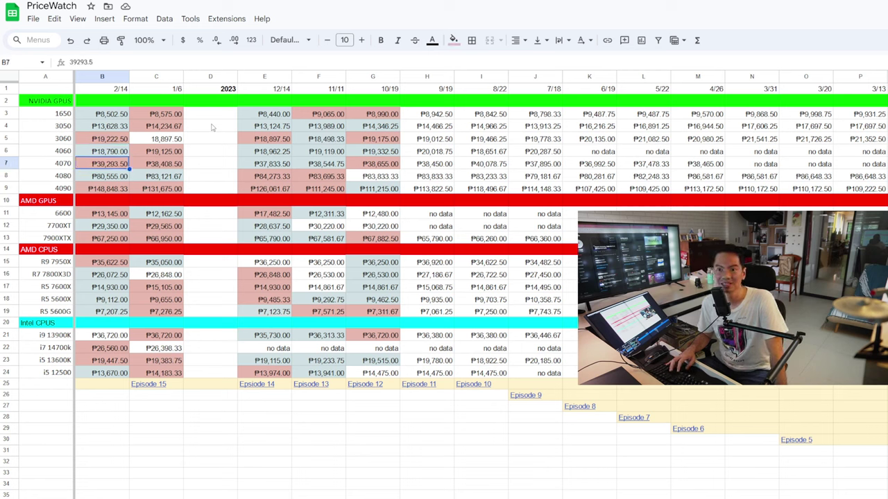
pyautogui.press('Down')
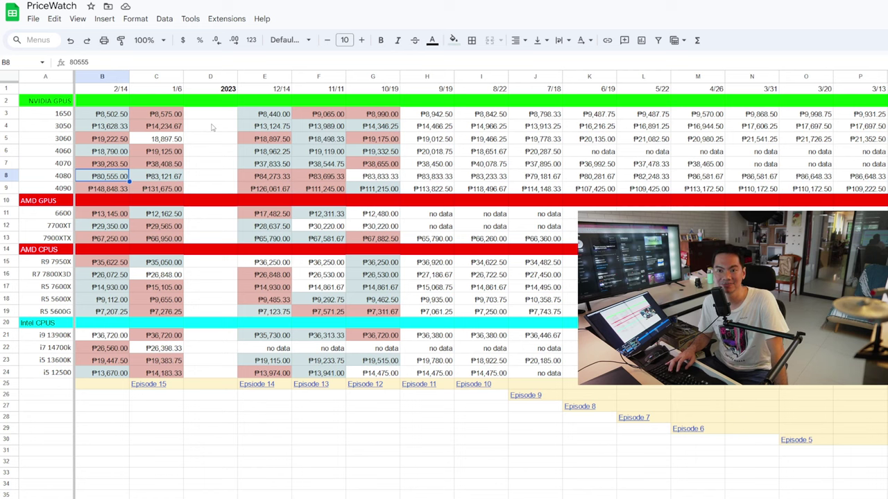
pyautogui.press('Down')
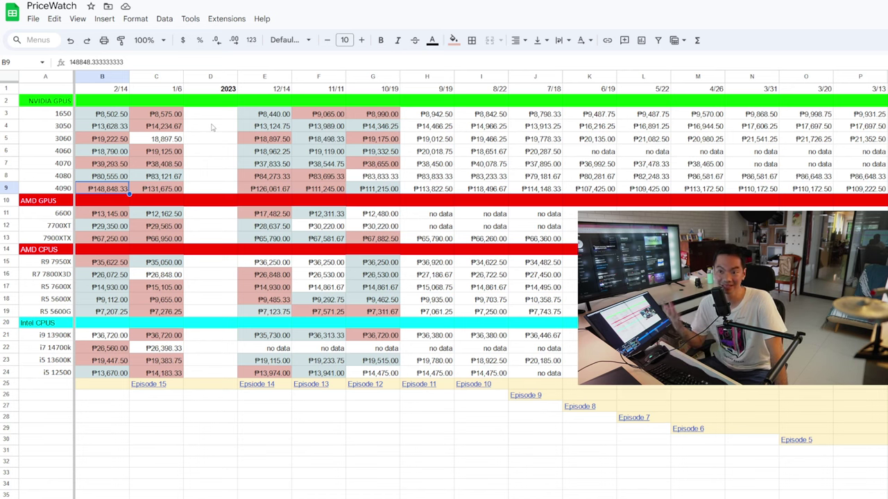
pyautogui.press('Right')
pyautogui.press('Right')
pyautogui.press('Right')
pyautogui.press('Right')
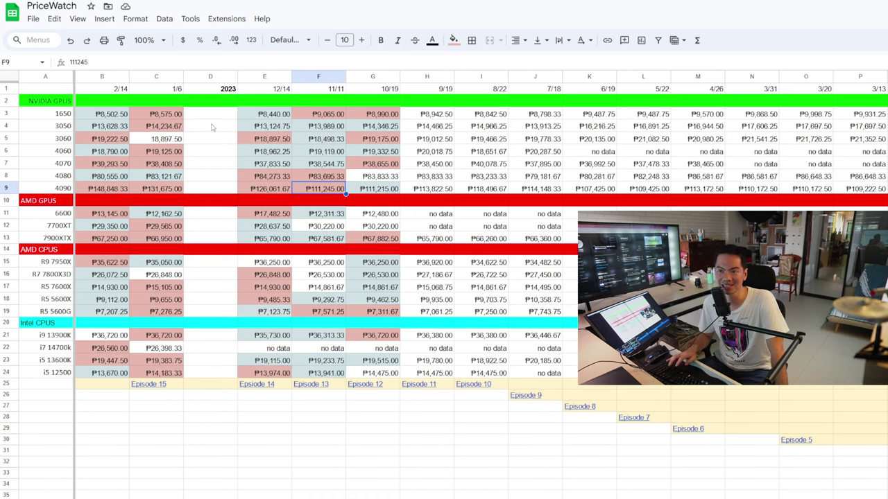
pyautogui.press('Left')
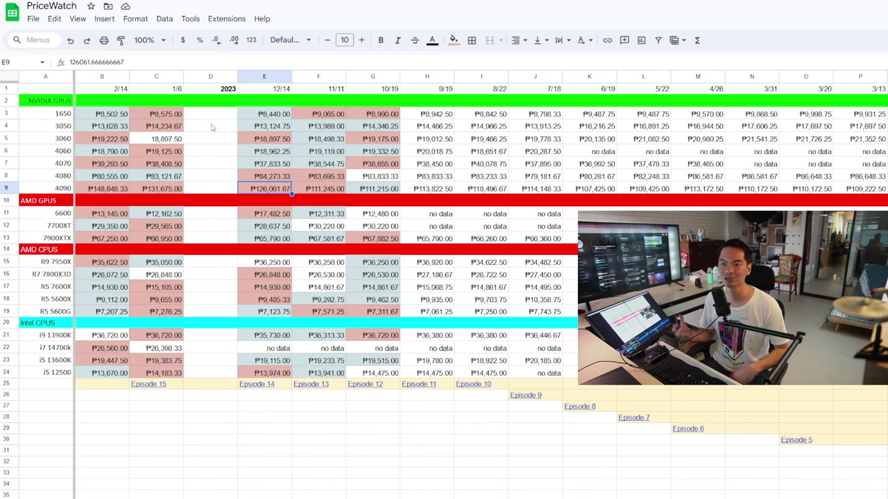
pyautogui.press('Right')
pyautogui.press('Right')
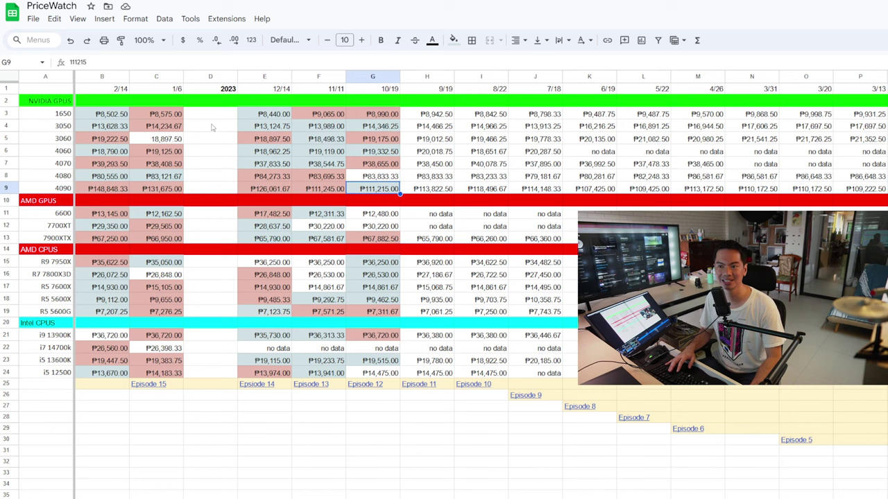
pyautogui.press('Left')
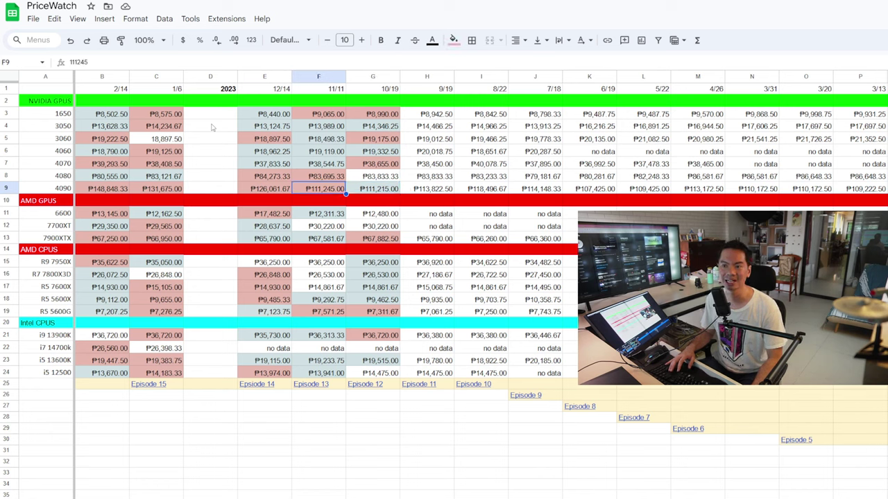
pyautogui.press('Left')
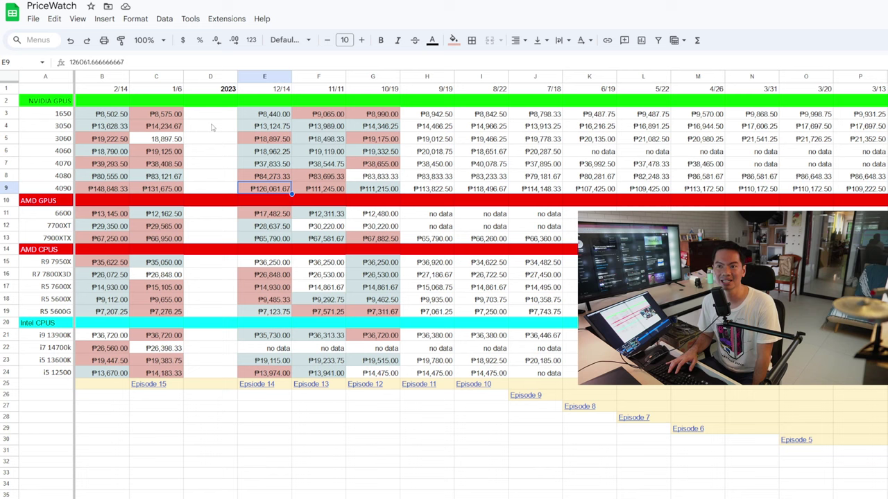
pyautogui.press('Left')
pyautogui.press('Left')
pyautogui.press('Left')
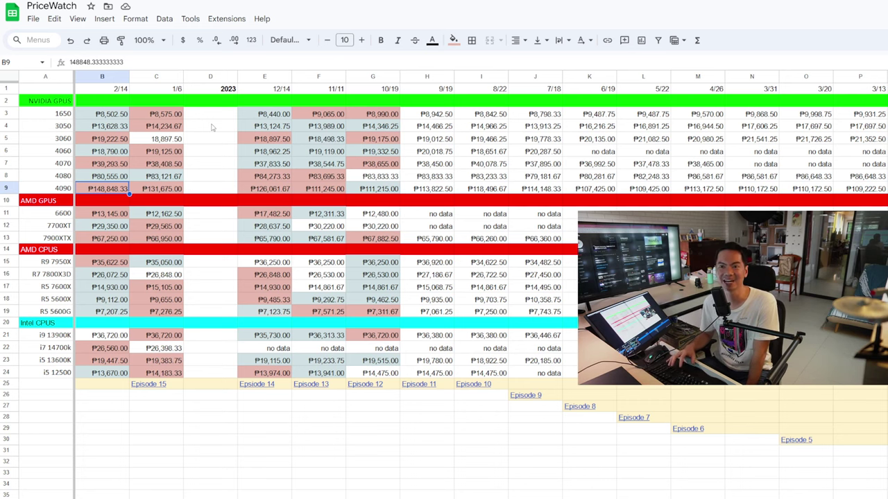
pyautogui.press('Down')
pyautogui.press('Down')
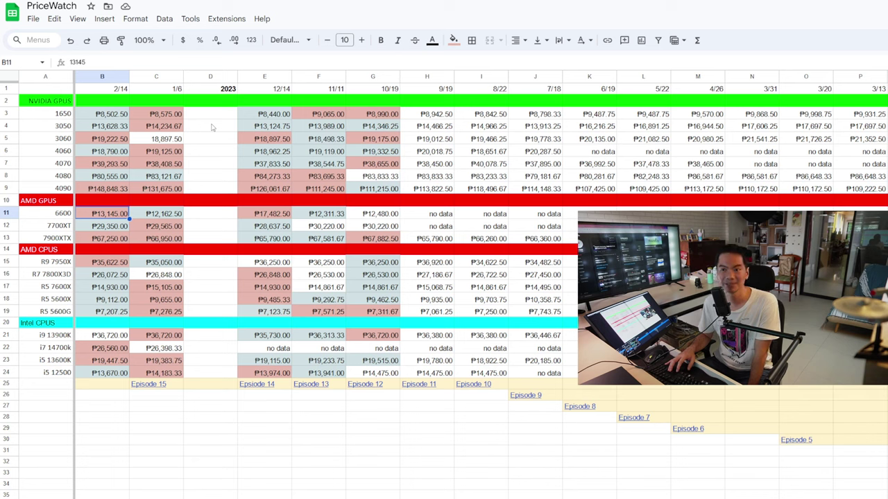
pyautogui.press('Right')
pyautogui.press('Right')
pyautogui.press('Right')
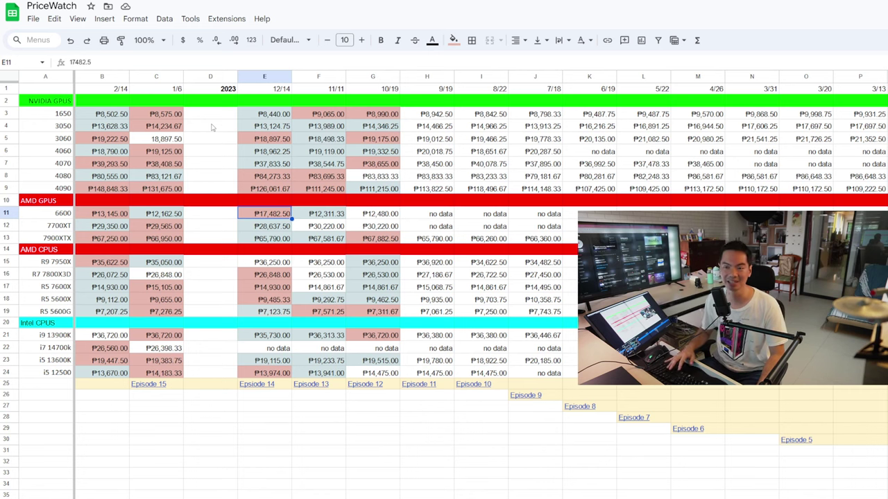
pyautogui.press('Left')
pyautogui.press('Left')
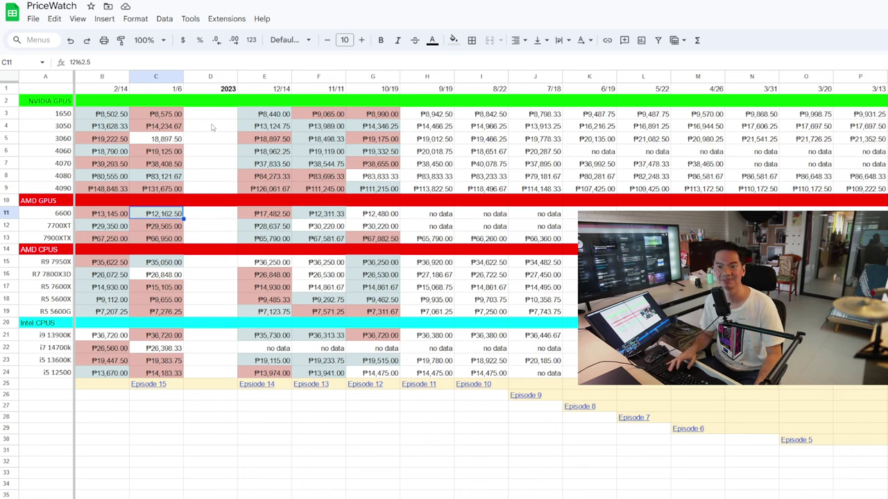
pyautogui.press('Left')
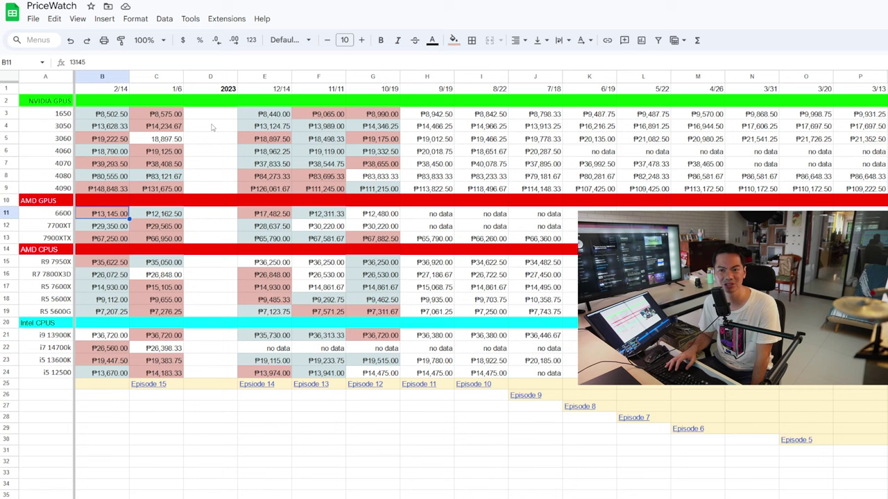
pyautogui.press('Down')
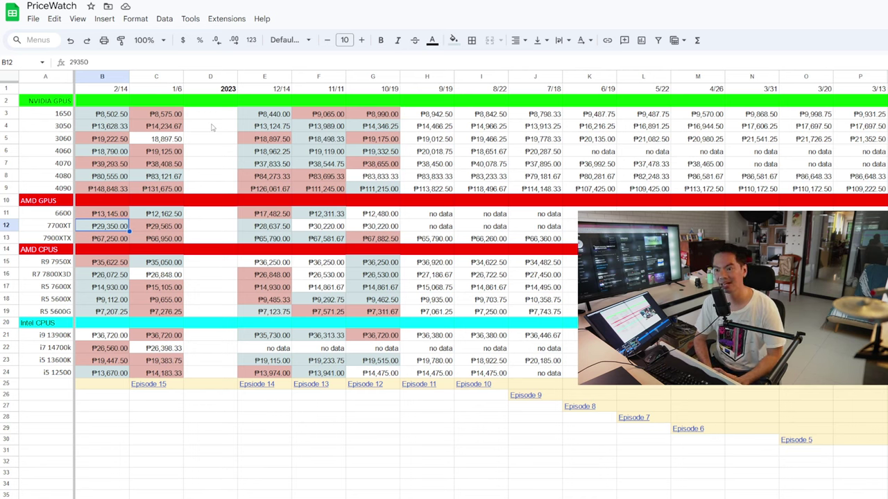
pyautogui.press('Left')
pyautogui.press('Down')
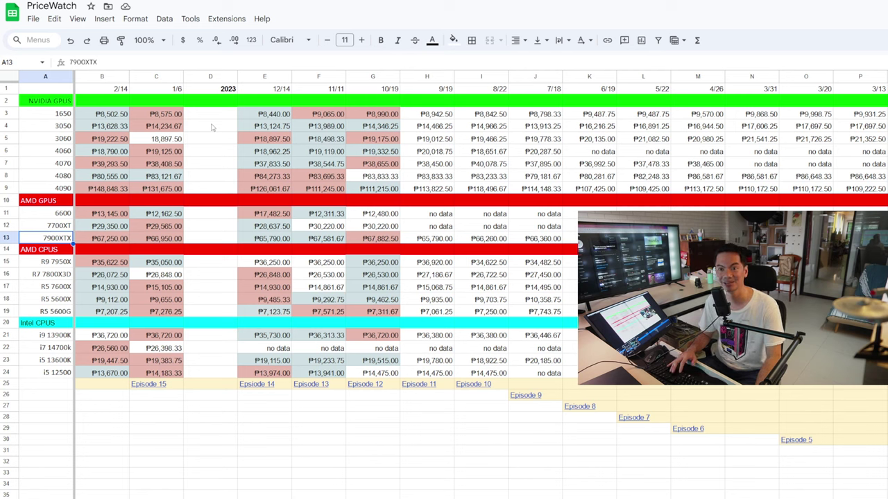
pyautogui.press('Up')
pyautogui.press('Up')
pyautogui.press('Up')
pyautogui.press('Down')
pyautogui.press('Down')
pyautogui.press('Down')
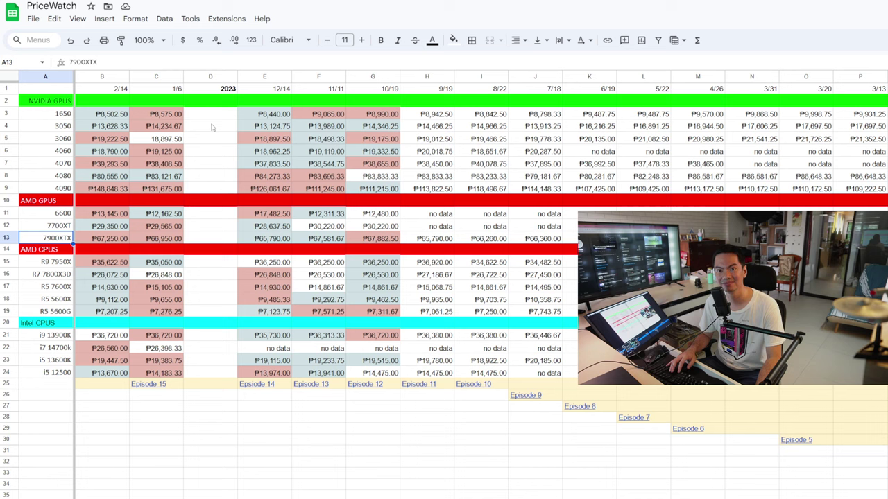
pyautogui.press('Up')
pyautogui.press('Up')
pyautogui.press('Up')
pyautogui.press('Up')
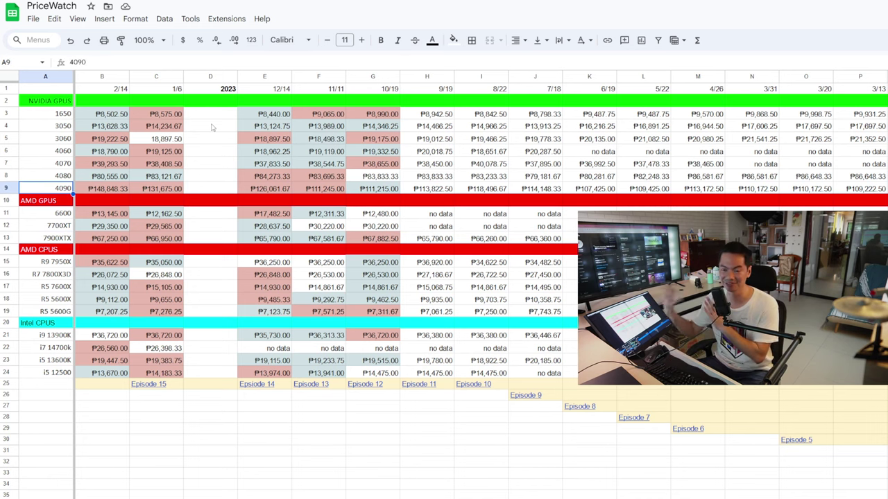
pyautogui.press('Down')
pyautogui.press('Down')
pyautogui.press('Right')
pyautogui.press('Down')
pyautogui.press('Down')
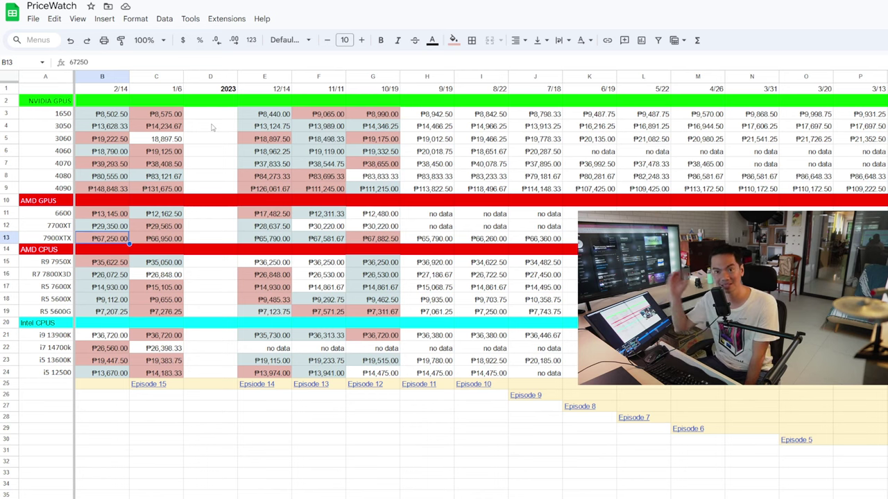
pyautogui.press('Up')
pyautogui.press('Up')
pyautogui.press('Up')
pyautogui.press('Up')
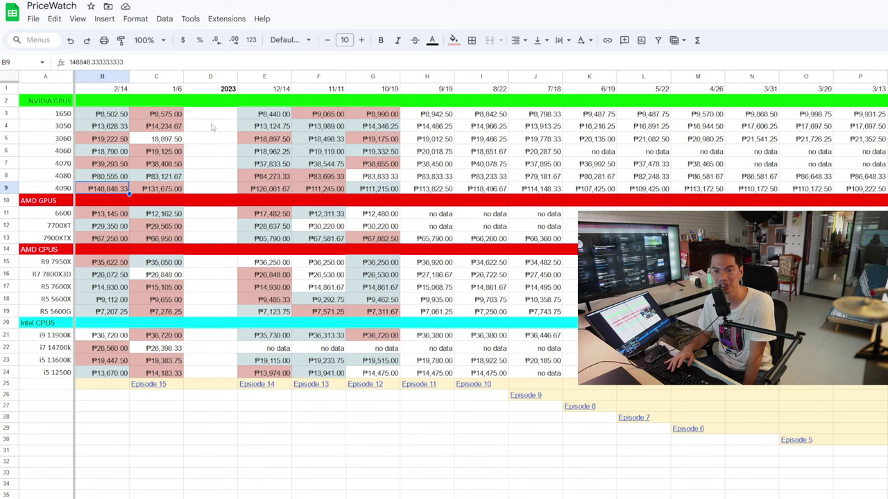
pyautogui.press('Up')
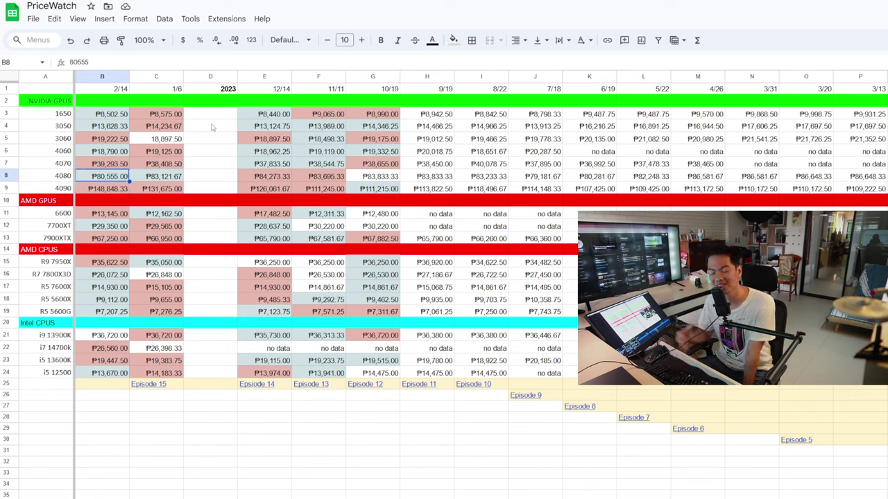
pyautogui.press('Down')
pyautogui.press('Down')
pyautogui.press('Down')
pyautogui.press('Down')
pyautogui.press('Down')
pyautogui.press('Down')
pyautogui.press('Down')
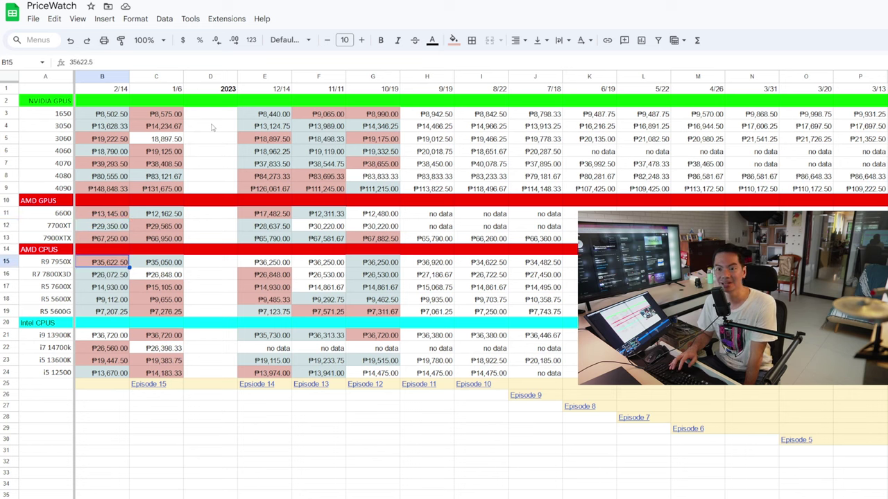
pyautogui.press('Down')
pyautogui.hotkey('shift', 'Down')
pyautogui.hotkey('shift', 'Down')
pyautogui.hotkey('shift', 'Down')
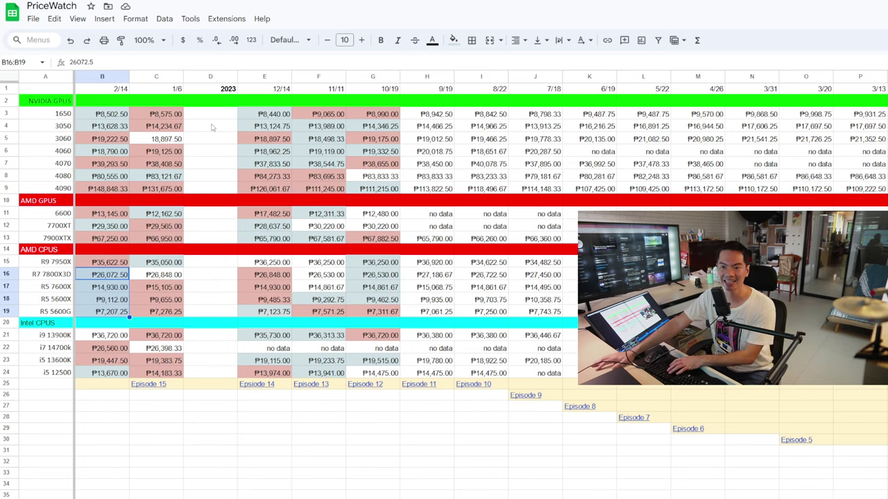
pyautogui.press('Down')
pyautogui.press('Down')
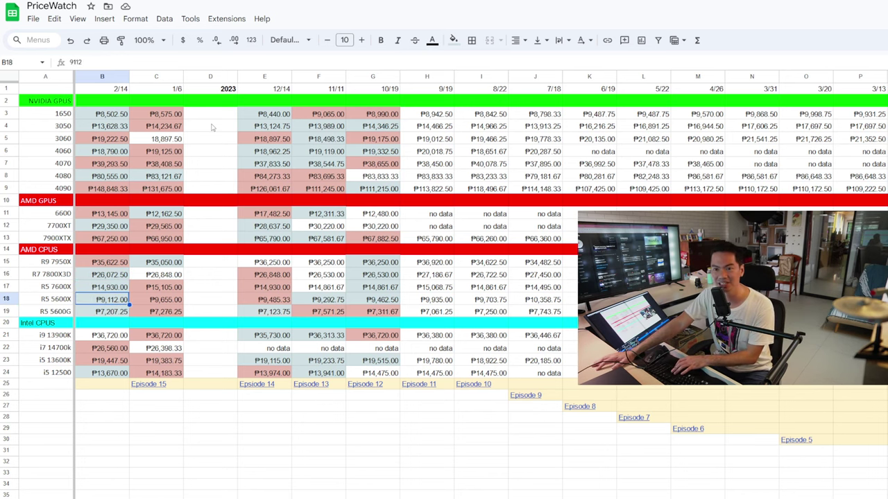
pyautogui.press('Up')
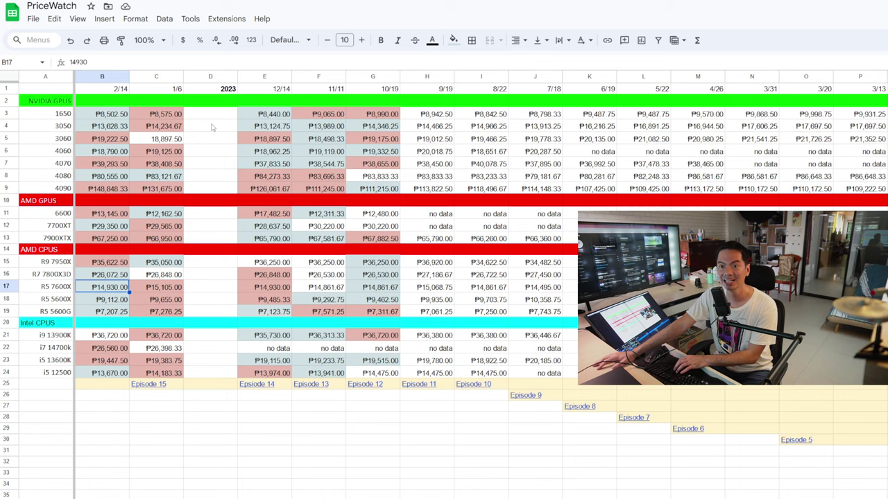
pyautogui.press('Up')
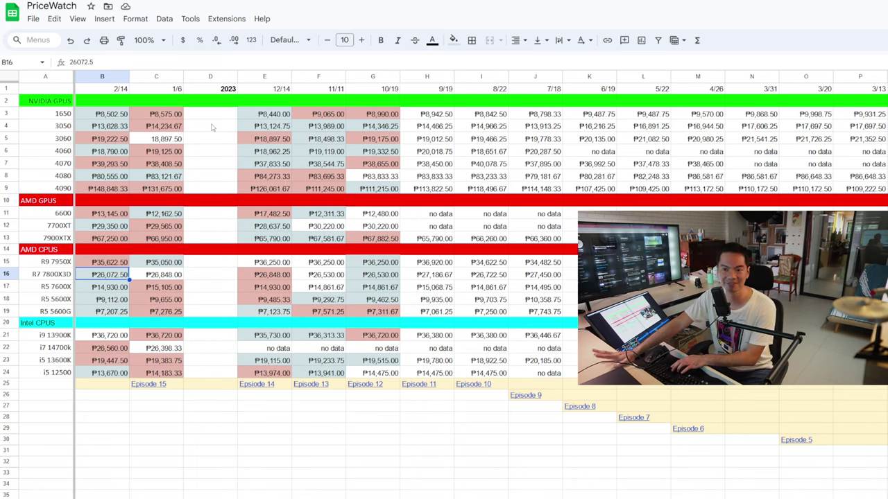
pyautogui.press('Down')
pyautogui.press('Down')
pyautogui.press('Down')
pyautogui.press('Down')
pyautogui.press('Down')
pyautogui.press('Down')
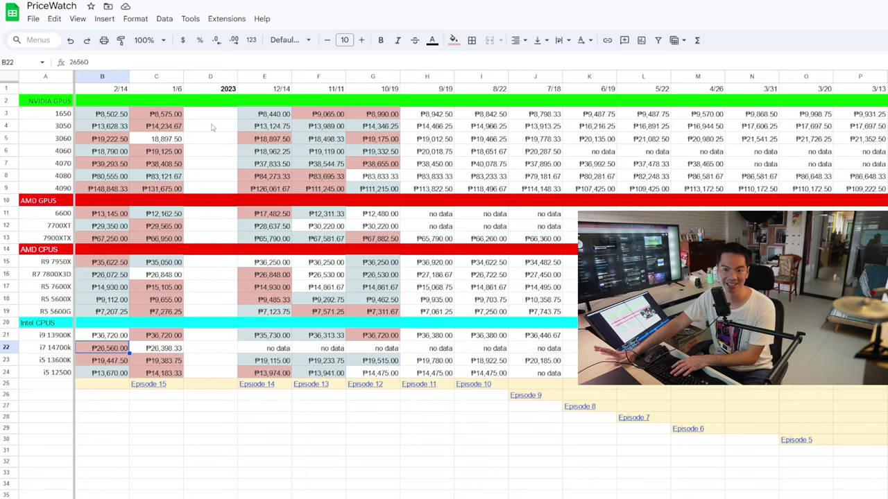
pyautogui.press('Up')
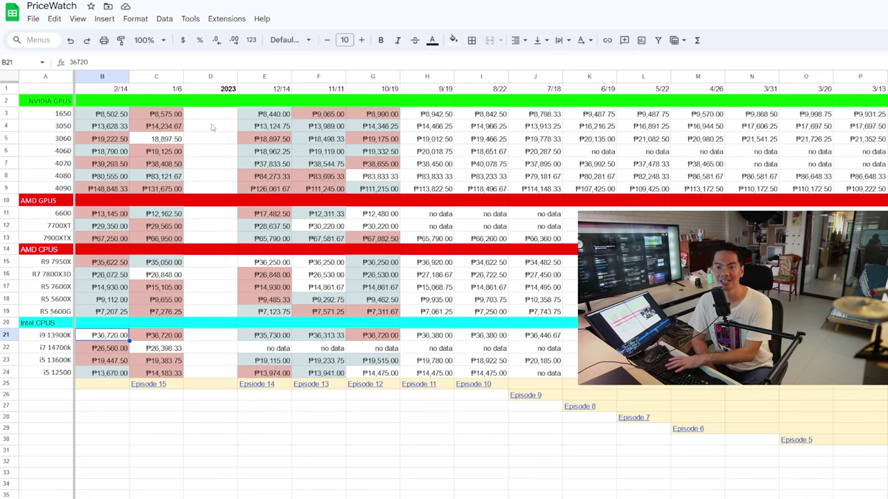
pyautogui.press('Down')
pyautogui.press('Down')
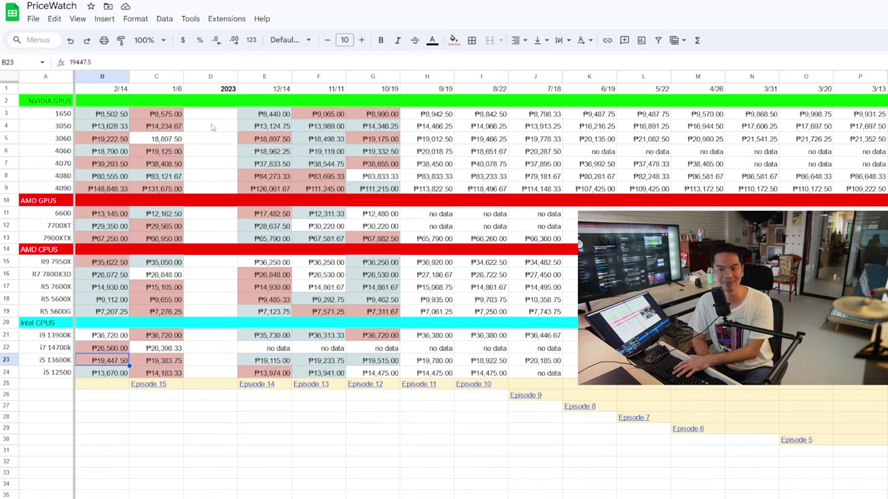
pyautogui.press('Down')
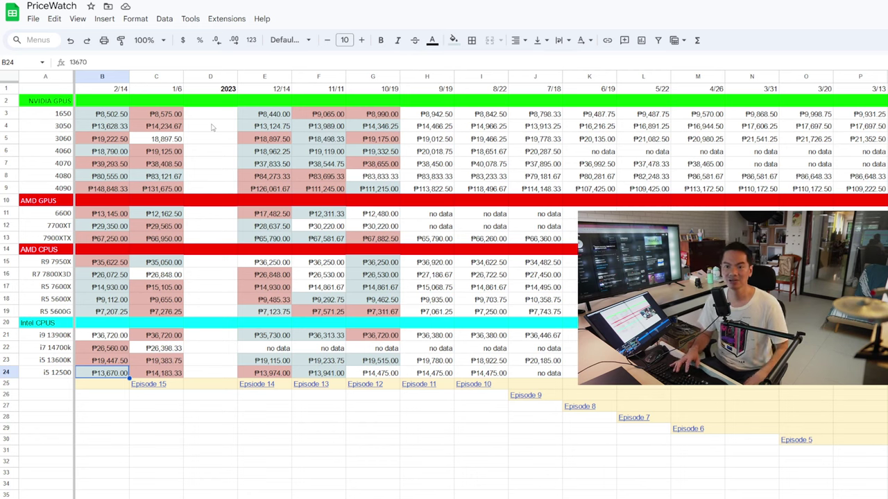
pyautogui.press('Up')
pyautogui.press('Up')
pyautogui.press('Up')
pyautogui.press('Up')
pyautogui.press('Up')
pyautogui.press('Up')
pyautogui.press('Up')
pyautogui.press('Up')
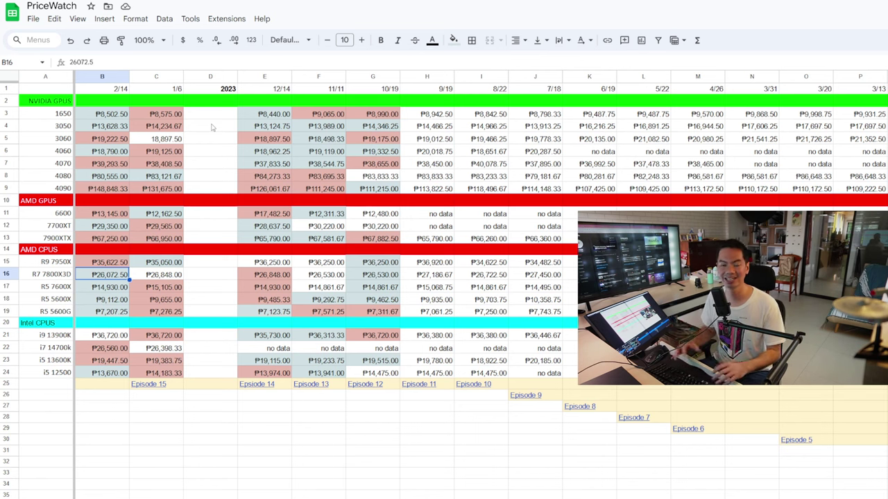
pyautogui.press('Left')
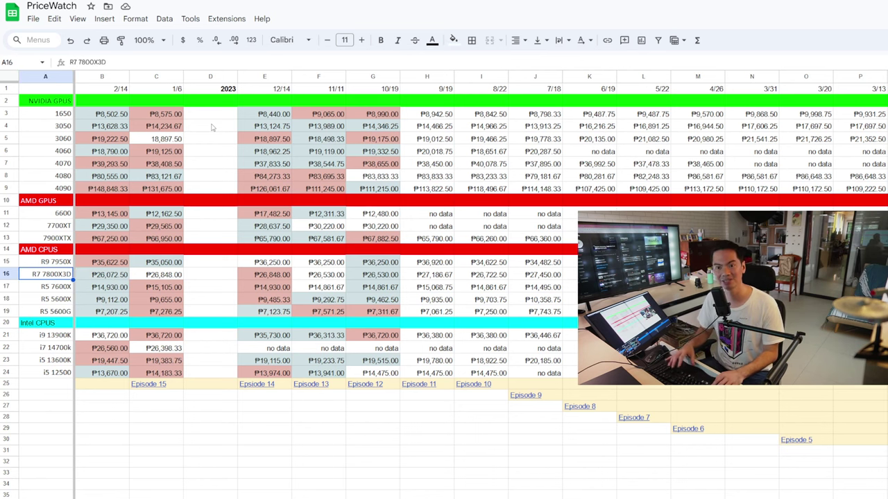
pyautogui.press('Down')
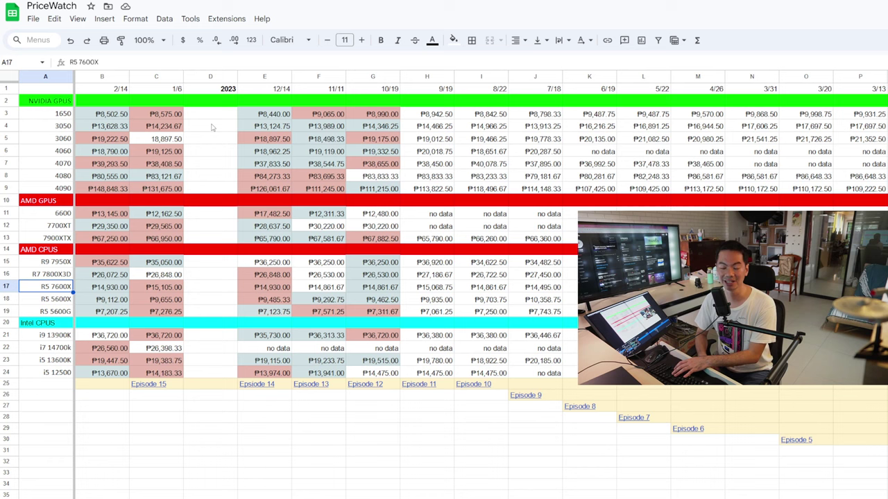
pyautogui.press('Down')
pyautogui.press('Down')
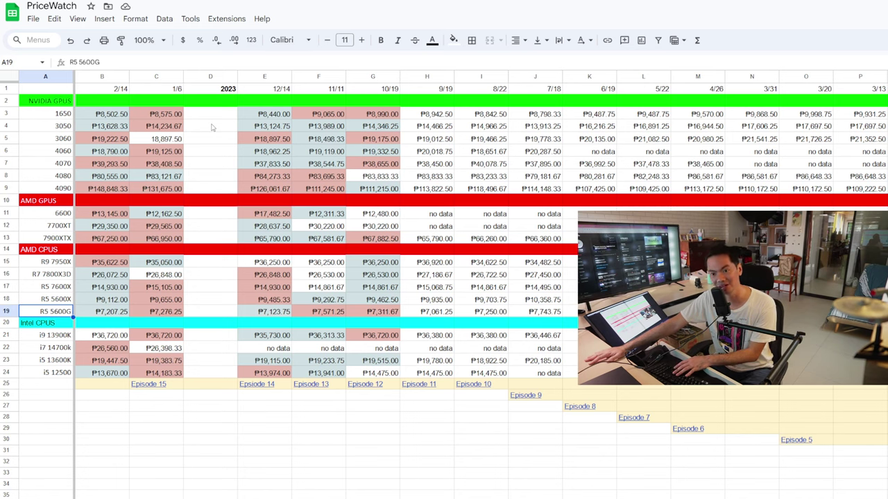
pyautogui.press('Right')
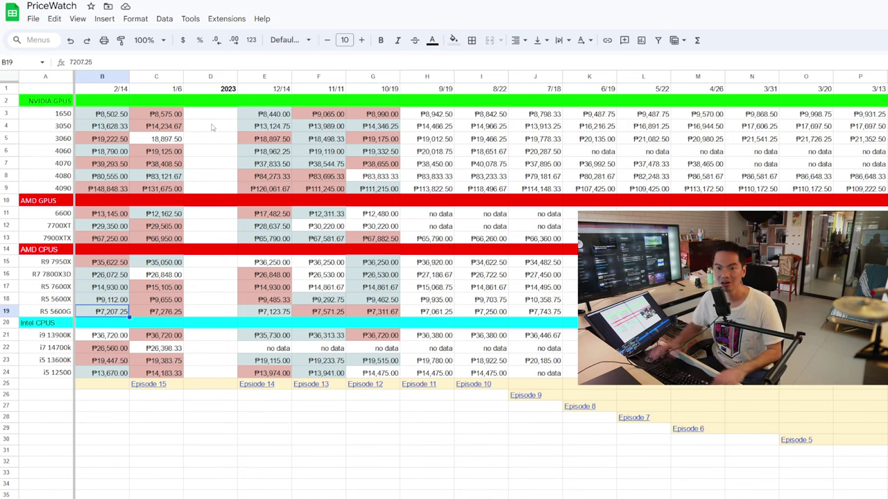
pyautogui.hotkey('shift', 'Up')
pyautogui.hotkey('shift', 'Up')
pyautogui.hotkey('shift', 'Up')
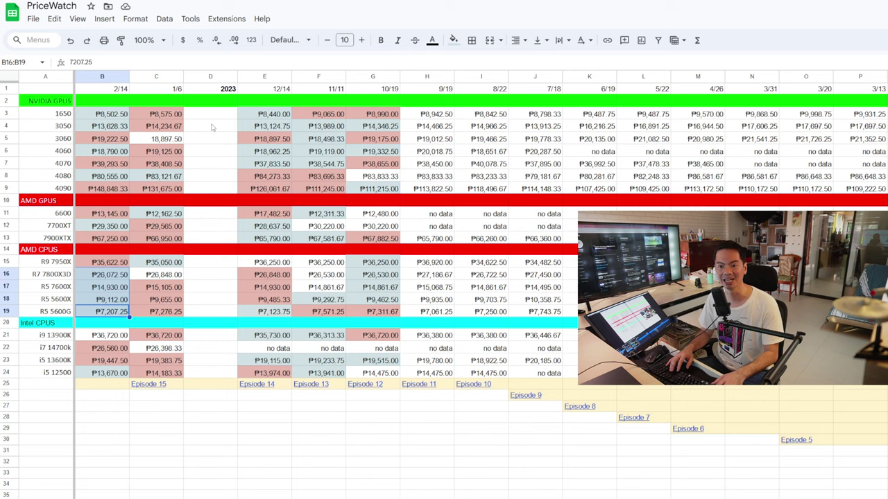
pyautogui.press('Down')
pyautogui.press('Down')
pyautogui.press('Down')
pyautogui.hotkey('shift', 'Up')
pyautogui.hotkey('shift', 'Down')
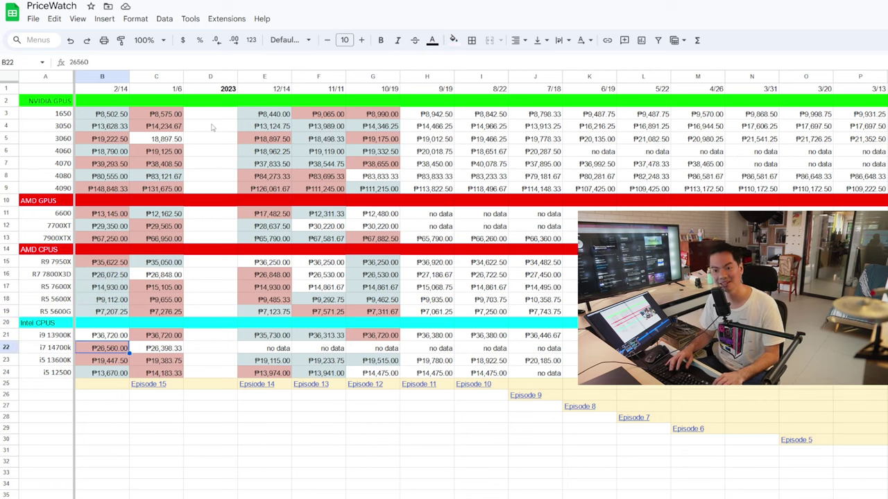
pyautogui.hotkey('shift', 'Down')
pyautogui.press('Left')
pyautogui.hotkey('shift', 'Down')
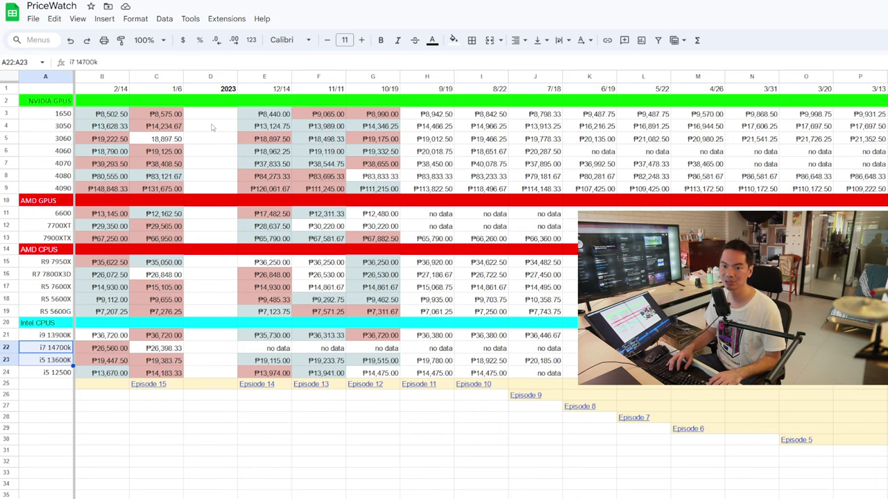
pyautogui.press('Right')
pyautogui.press('Down')
pyautogui.press('Down')
pyautogui.press('Left')
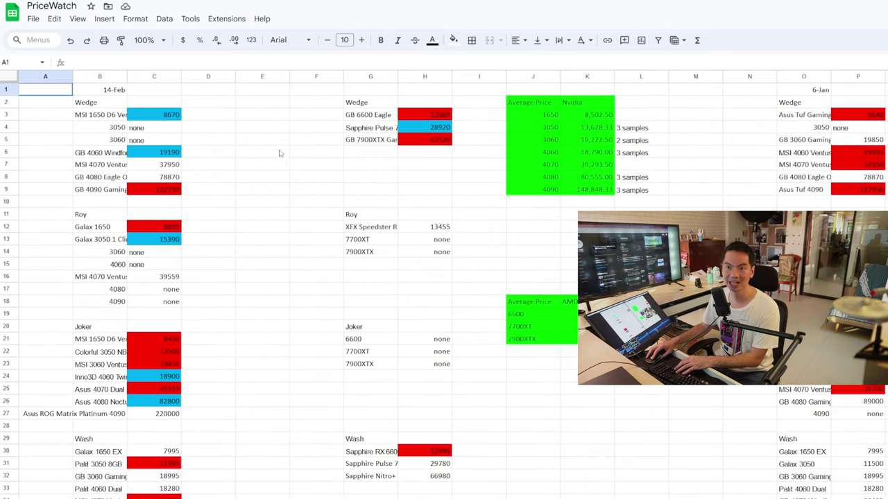
# - Move to cell B3 on the per-shop GPU price sheet, at the MSI 1650 D6 Ventus XS OC entry
pyautogui.press('Left')
pyautogui.press('Left')
pyautogui.press('Left')
pyautogui.press('Left')
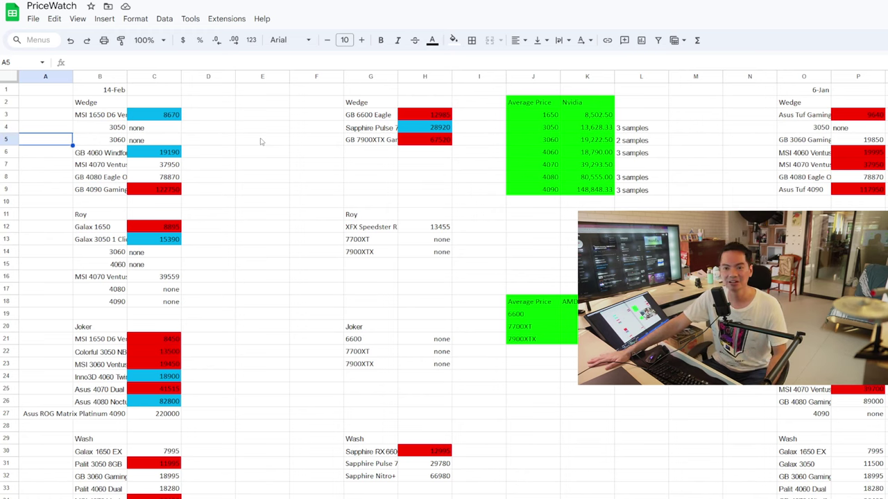
pyautogui.press('Right')
pyautogui.press('Up')
pyautogui.press('Up')
pyautogui.press('Up')
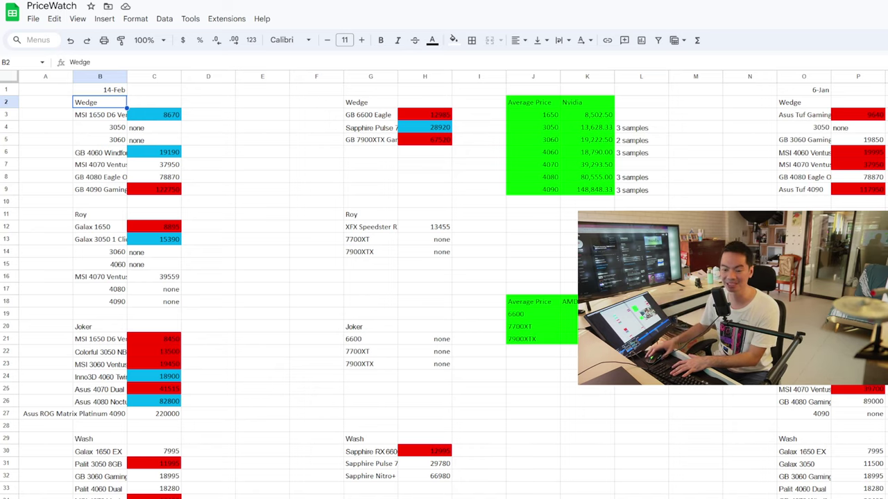
pyautogui.hscroll(20, 444, 278)
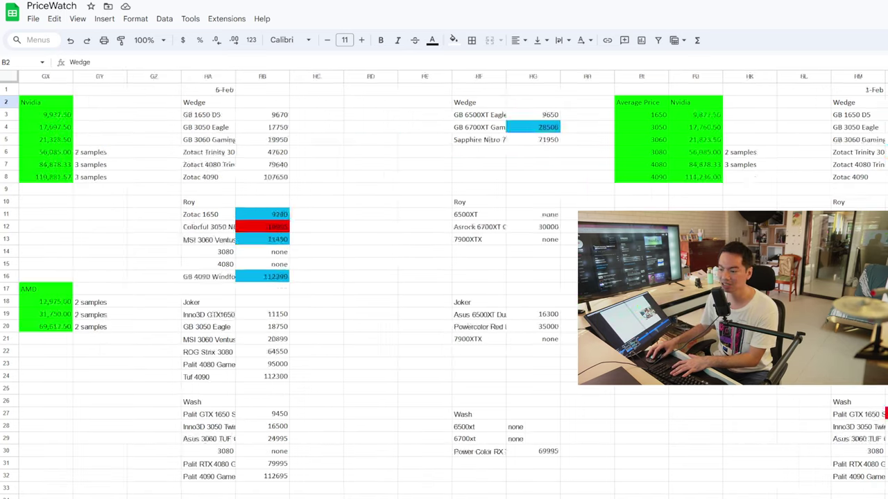
pyautogui.hscroll(10, 444, 277)
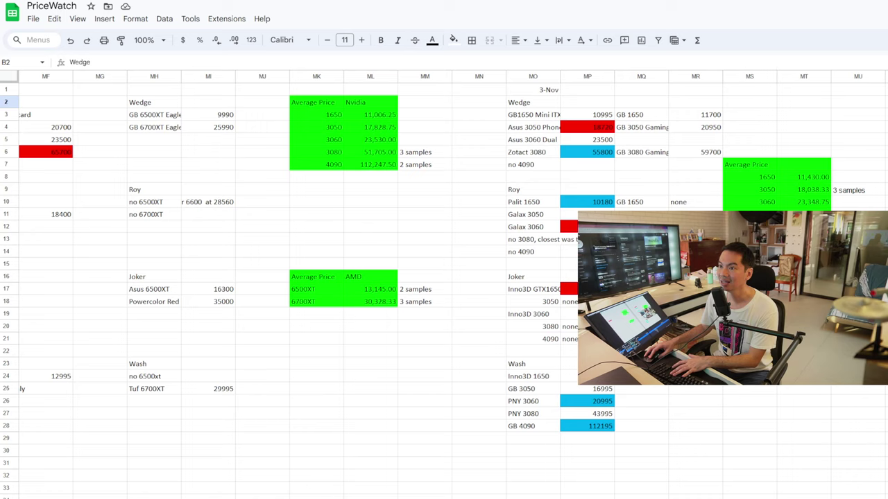
pyautogui.hscroll(-20, 444, 278)
pyautogui.hscroll(15, 444, 278)
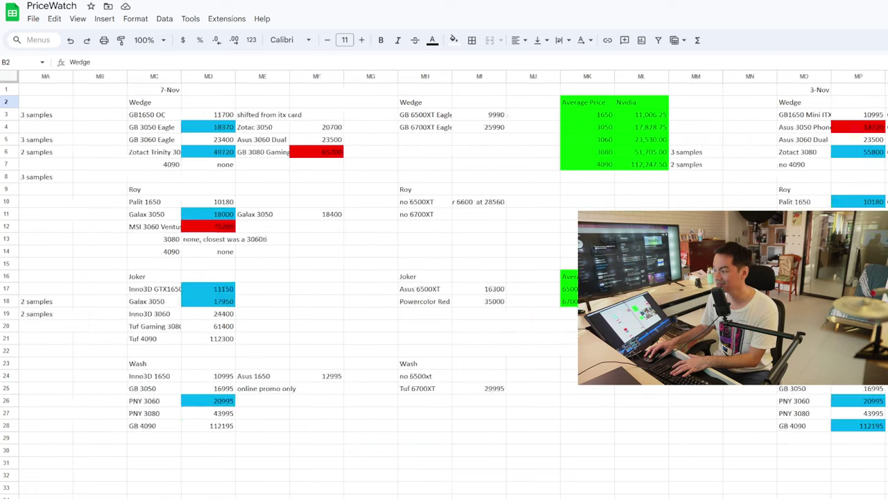
pyautogui.hscroll(-15, 444, 278)
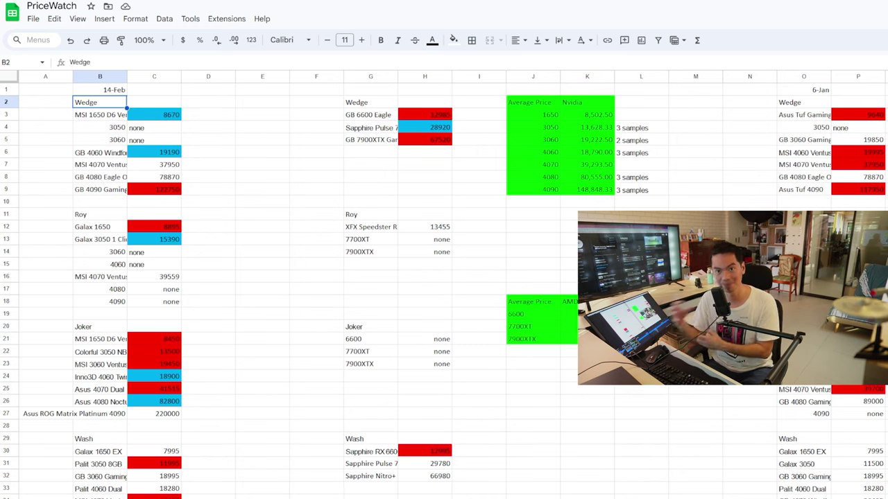
pyautogui.click(100, 114)
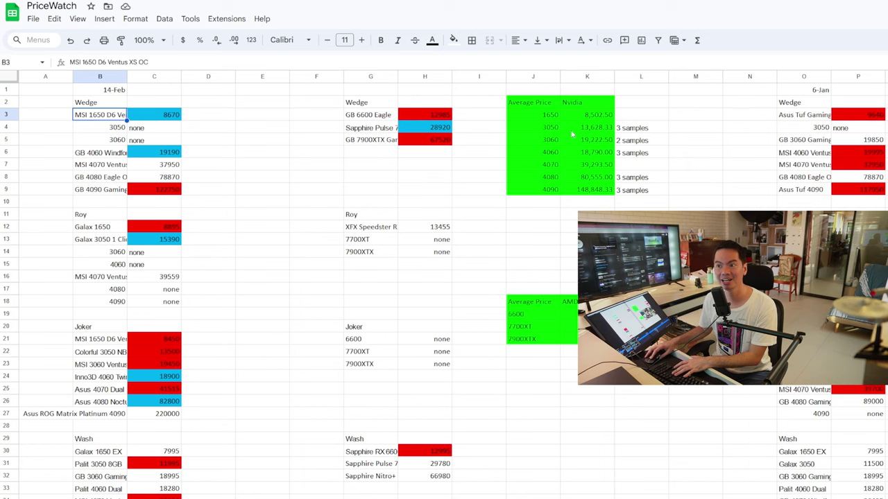
pyautogui.click(559, 117)
pyautogui.click(593, 113)
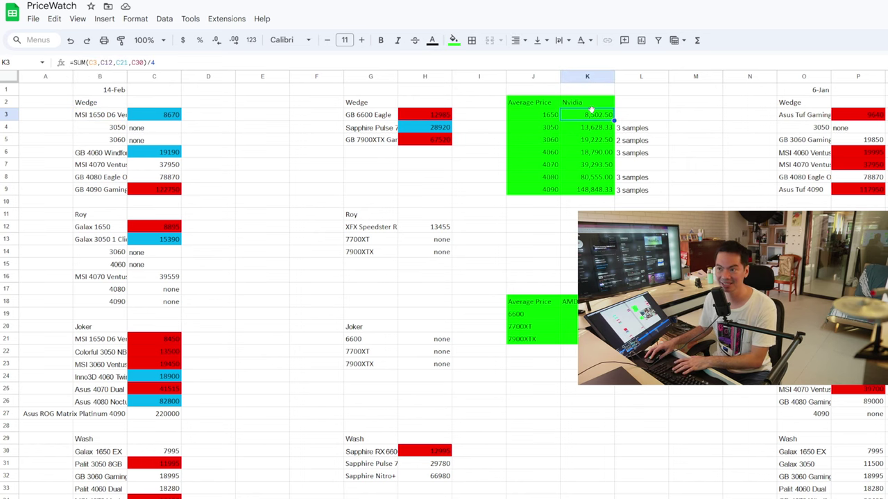
pyautogui.click(148, 116)
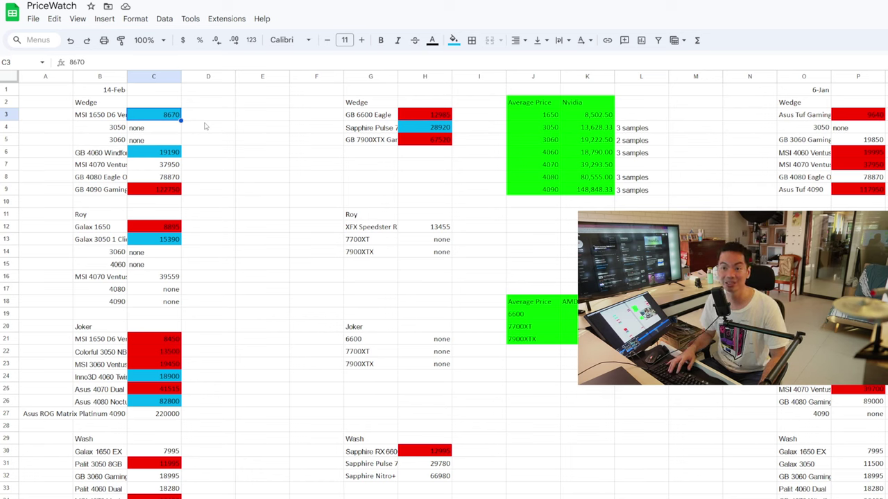
pyautogui.press('Down')
pyautogui.press('Down')
pyautogui.press('Down')
pyautogui.press('Down')
pyautogui.press('Down')
pyautogui.press('Down')
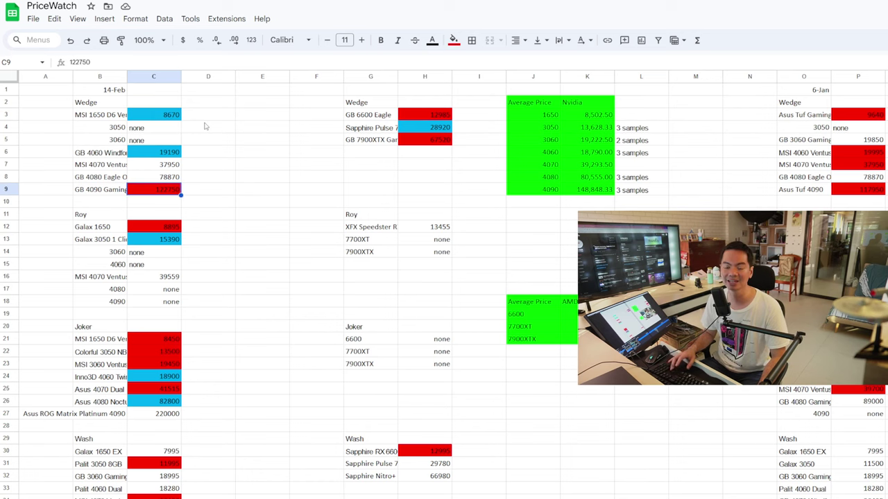
pyautogui.press('Down')
pyautogui.press('Down')
pyautogui.press('Down')
pyautogui.press('Down')
pyautogui.press('Down')
pyautogui.press('Down')
pyautogui.press('Down')
pyautogui.press('Down')
pyautogui.press('Down')
pyautogui.press('Down')
pyautogui.press('Down')
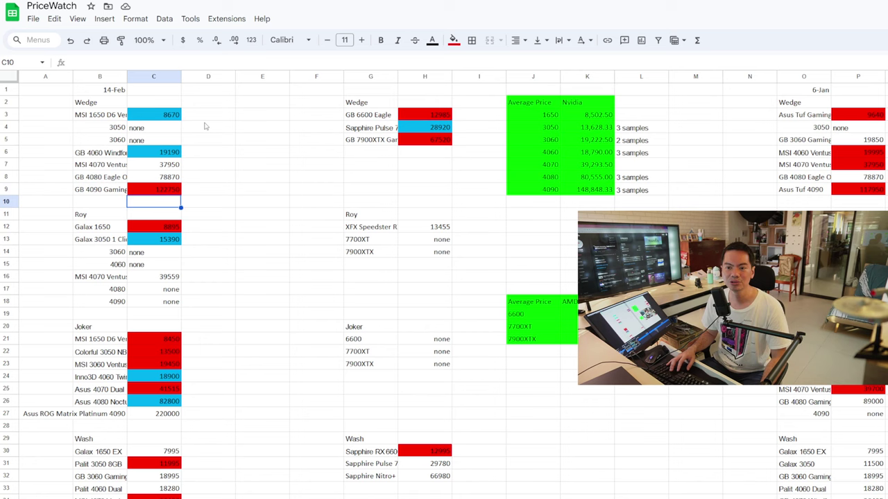
pyautogui.press('Left')
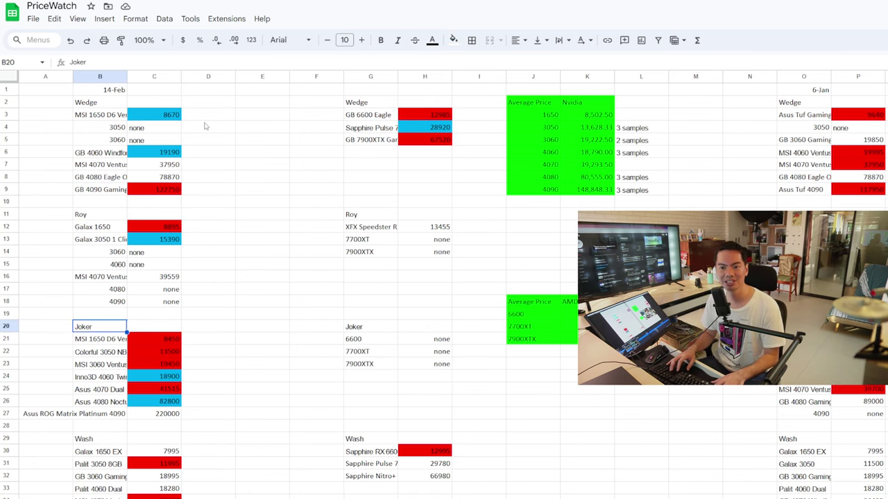
pyautogui.press('Right')
pyautogui.press('Down')
pyautogui.press('Down')
pyautogui.press('Down')
pyautogui.press('Down')
pyautogui.press('Down')
pyautogui.press('Down')
pyautogui.press('Down')
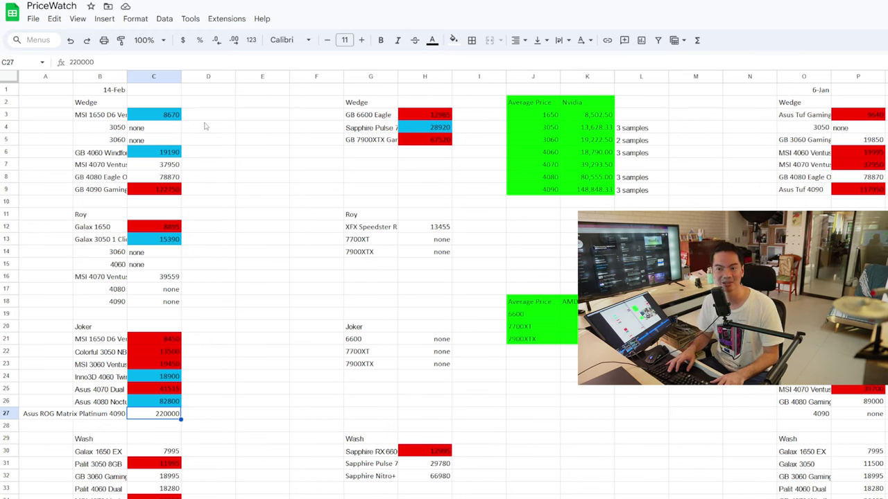
pyautogui.press('Left')
pyautogui.press('Left')
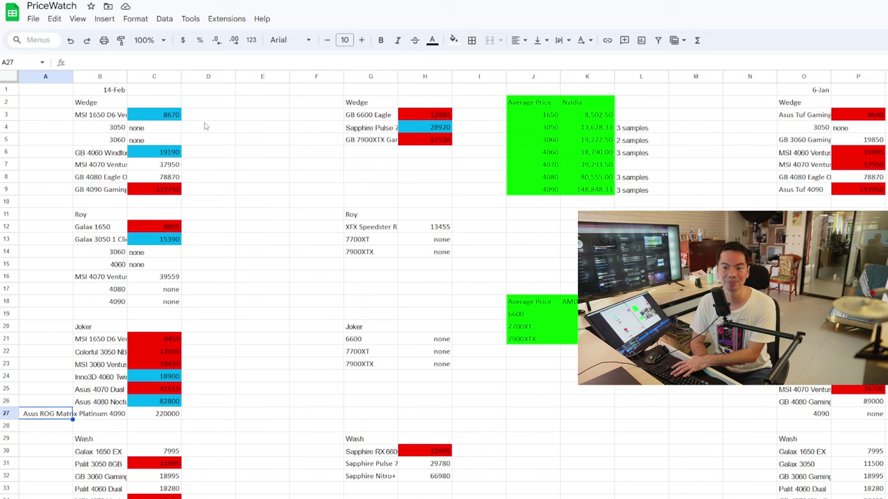
pyautogui.press('Right')
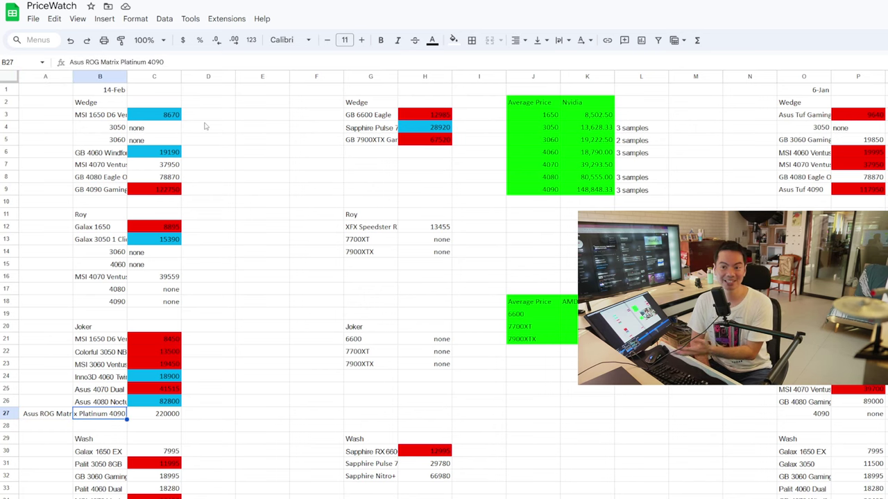
pyautogui.press('Down')
pyautogui.press('Down')
pyautogui.press('Down')
pyautogui.press('Down')
pyautogui.press('Down')
pyautogui.press('Down')
pyautogui.press('Down')
pyautogui.press('Down')
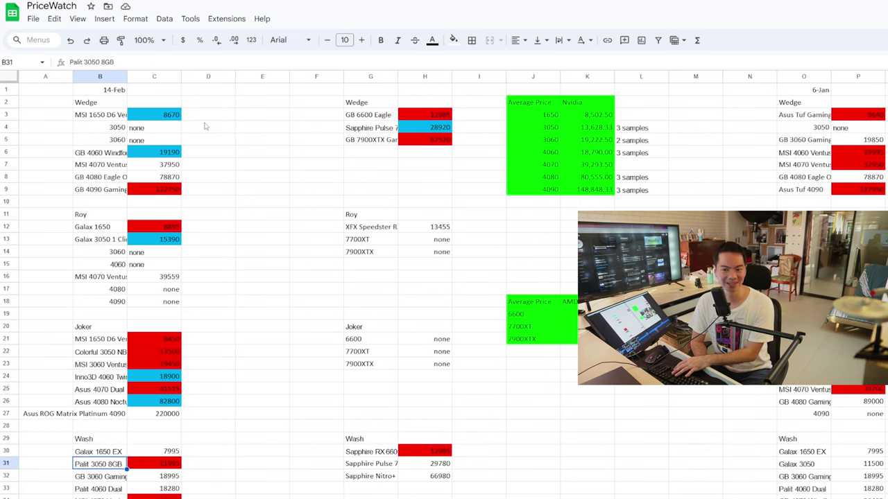
pyautogui.press('Down')
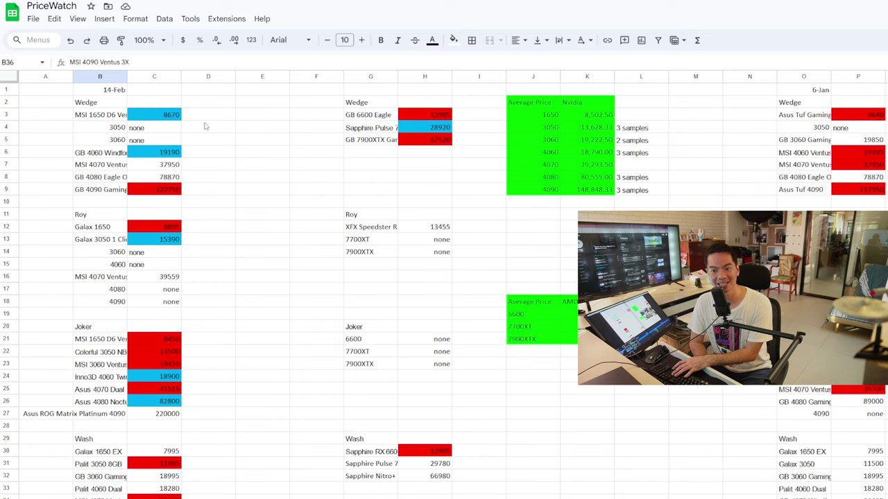
pyautogui.press('Right')
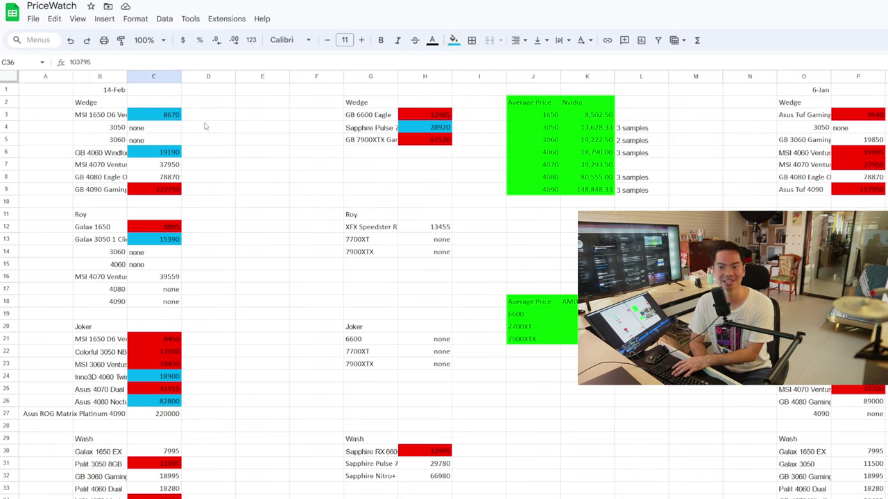
pyautogui.press('Up')
pyautogui.press('Up')
pyautogui.press('Up')
pyautogui.press('Up')
pyautogui.press('Up')
pyautogui.press('Up')
pyautogui.press('Up')
pyautogui.press('Up')
pyautogui.press('Up')
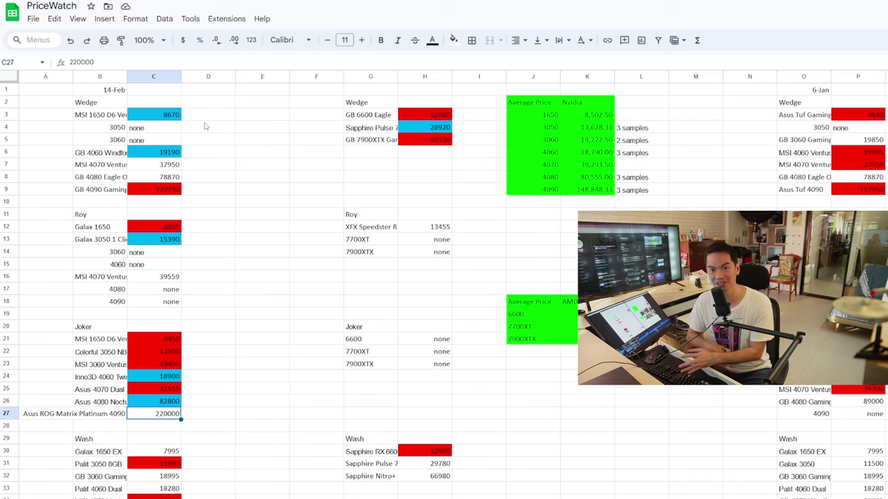
pyautogui.press('Up')
pyautogui.press('Up')
pyautogui.press('Up')
pyautogui.press('Up')
pyautogui.press('Up')
pyautogui.press('Up')
pyautogui.press('Up')
pyautogui.press('Up')
pyautogui.press('Up')
pyautogui.press('Up')
pyautogui.press('Up')
pyautogui.press('Up')
pyautogui.press('Up')
pyautogui.press('Up')
pyautogui.press('Up')
pyautogui.press('Up')
pyautogui.press('Up')
pyautogui.press('Up')
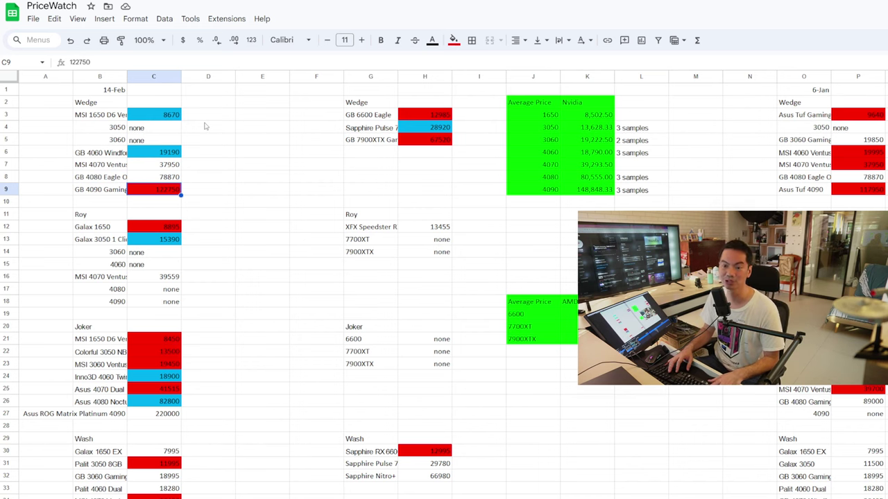
pyautogui.press('Down')
pyautogui.press('Down')
pyautogui.press('Down')
pyautogui.press('Down')
pyautogui.press('Down')
pyautogui.press('Down')
pyautogui.press('Down')
pyautogui.press('Down')
pyautogui.press('Down')
pyautogui.press('Down')
pyautogui.press('Down')
pyautogui.press('Down')
pyautogui.press('Down')
pyautogui.press('Down')
pyautogui.press('Down')
pyautogui.press('Down')
pyautogui.press('Down')
pyautogui.press('Down')
pyautogui.press('Down')
pyautogui.press('Down')
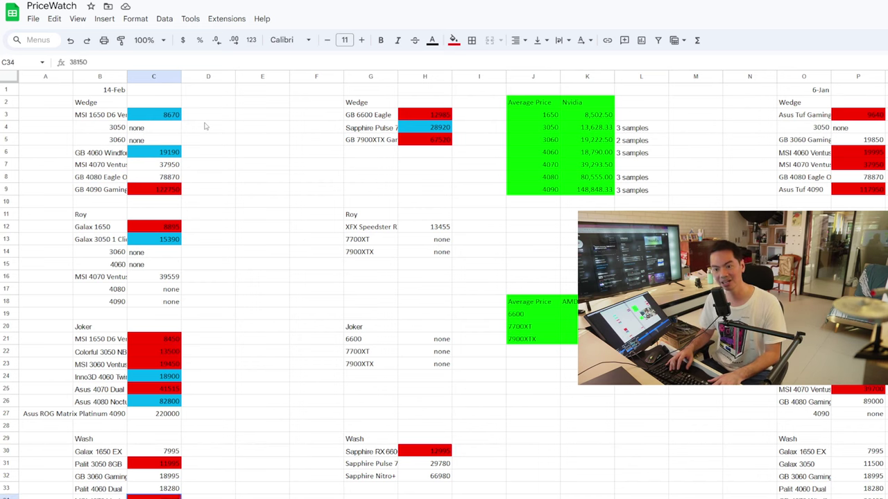
pyautogui.press('Down')
pyautogui.press('Down')
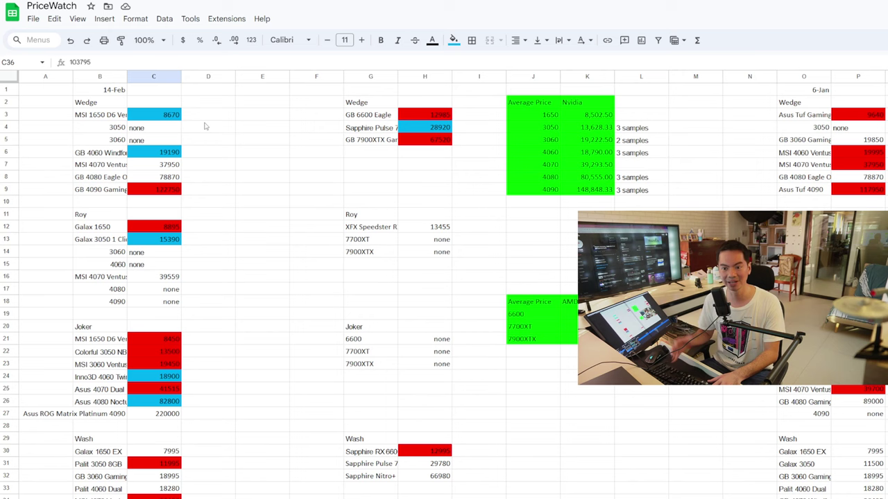
pyautogui.press('Left')
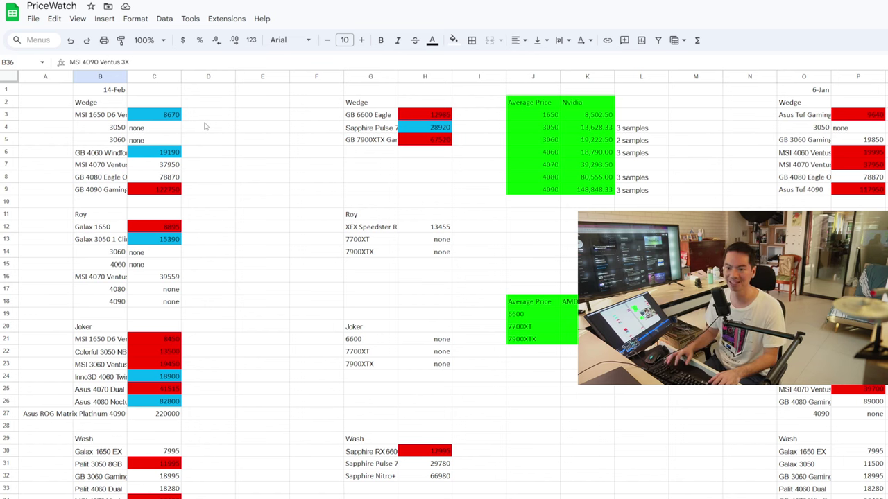
pyautogui.press('Up')
pyautogui.press('Up')
pyautogui.press('Up')
pyautogui.press('Up')
pyautogui.press('Up')
pyautogui.press('Up')
pyautogui.press('Up')
pyautogui.press('Up')
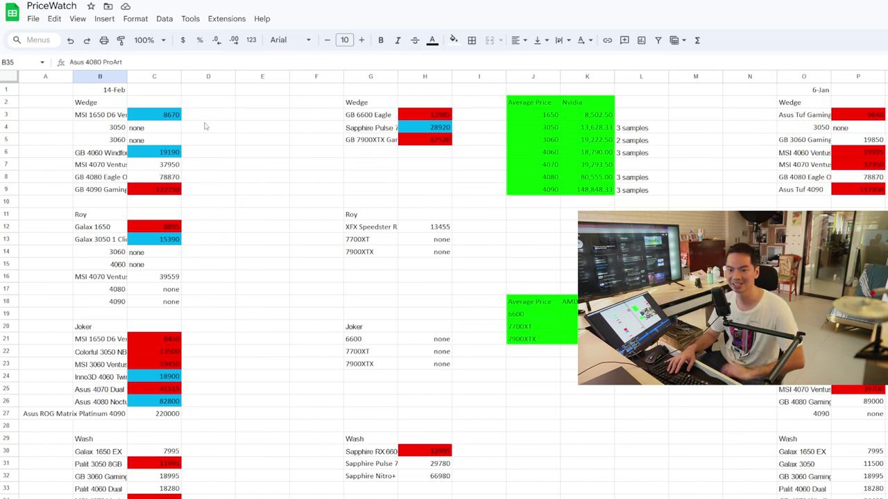
pyautogui.press('Right')
pyautogui.press('Up')
pyautogui.press('Left')
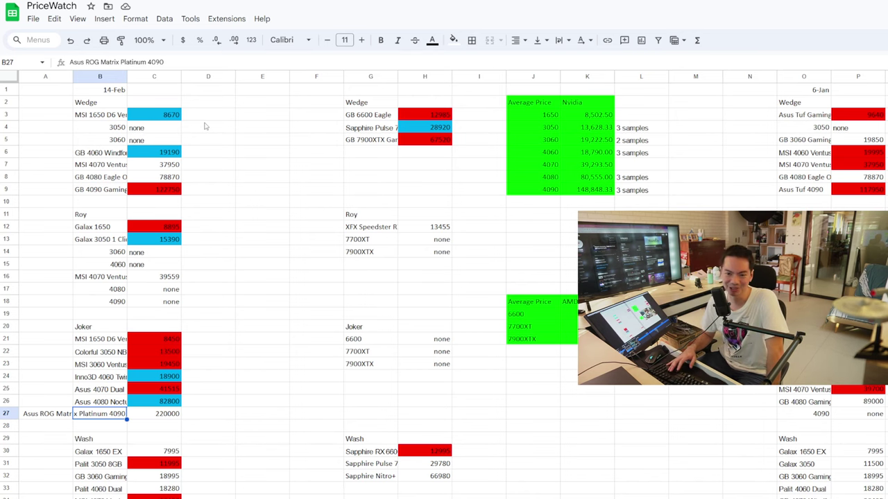
pyautogui.press('Left')
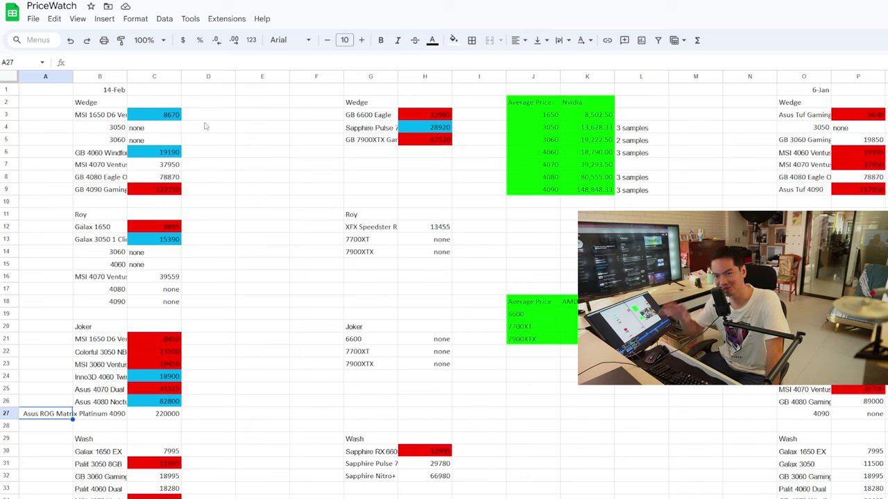
pyautogui.press('Right')
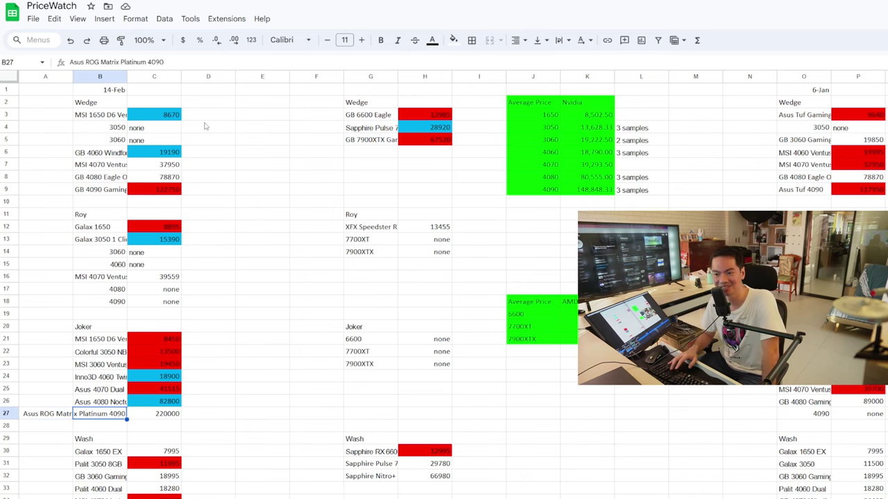
pyautogui.click(316, 426)
pyautogui.click(317, 464)
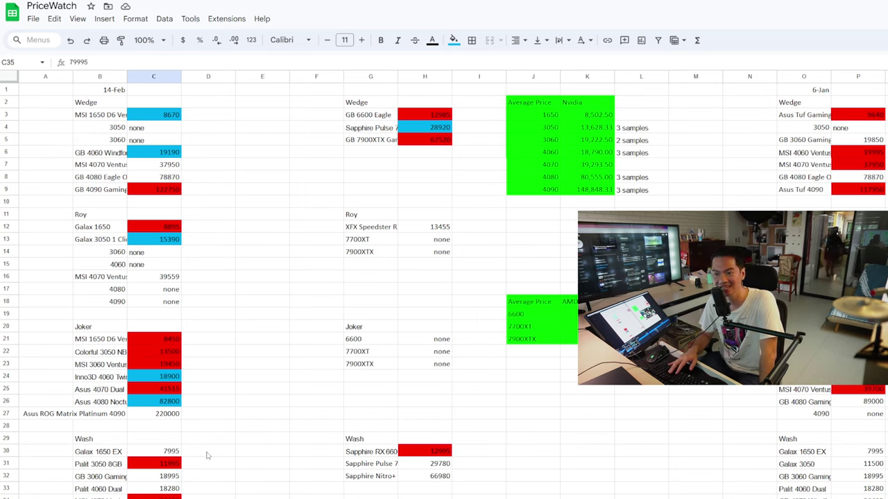
pyautogui.press('Up')
pyautogui.press('Right')
pyautogui.press('Up')
pyautogui.press('Up')
pyautogui.press('Up')
pyautogui.press('Up')
pyautogui.press('Up')
pyautogui.press('Up')
pyautogui.press('Up')
pyautogui.press('Up')
pyautogui.press('Up')
pyautogui.press('Up')
pyautogui.press('Up')
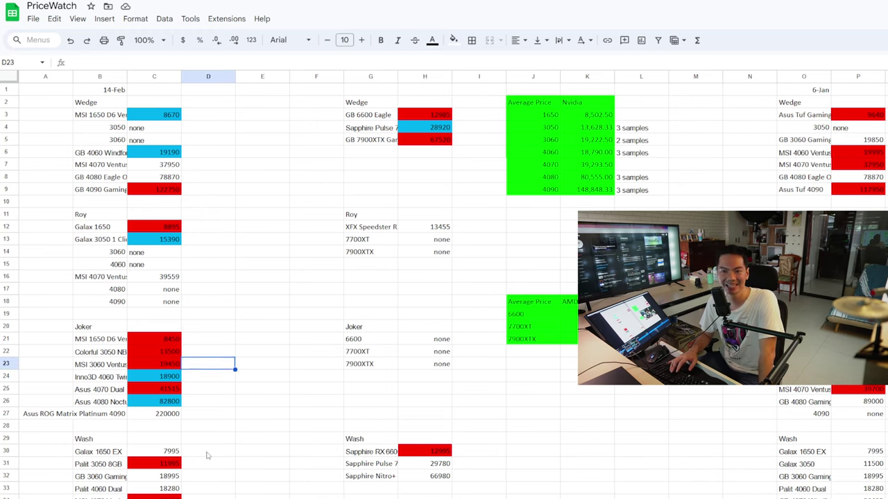
pyautogui.press('Left')
pyautogui.press('Up')
pyautogui.press('Up')
pyautogui.press('Up')
pyautogui.press('Up')
pyautogui.press('Up')
pyautogui.press('Up')
pyautogui.press('Up')
pyautogui.press('Up')
pyautogui.press('Up')
pyautogui.press('Up')
pyautogui.press('Up')
pyautogui.press('Up')
pyautogui.press('Up')
pyautogui.press('Up')
pyautogui.press('Up')
pyautogui.press('Right')
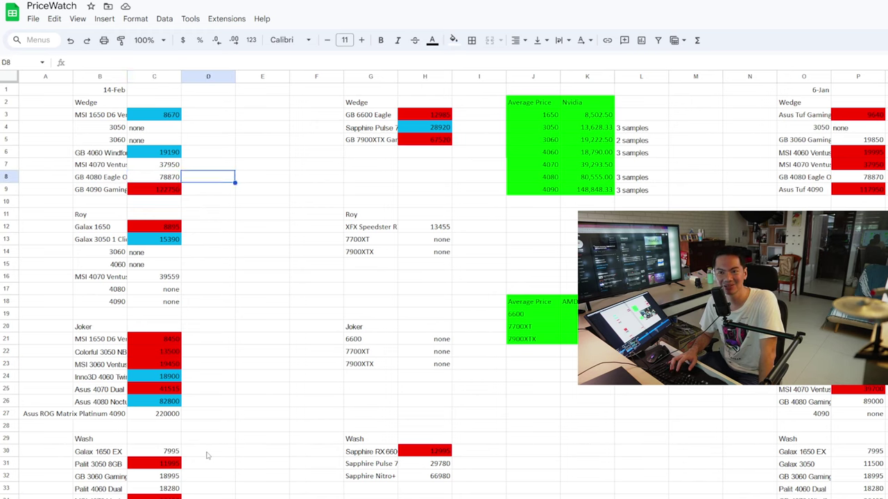
pyautogui.press('Left')
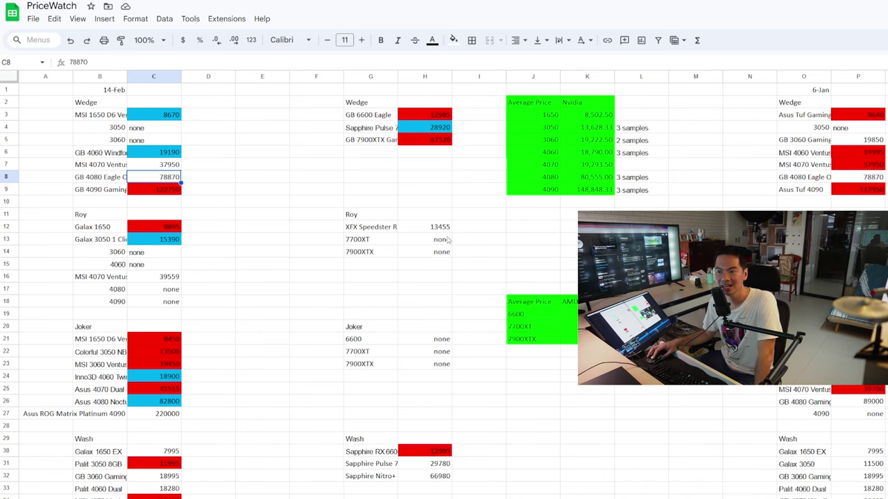
pyautogui.click(358, 328)
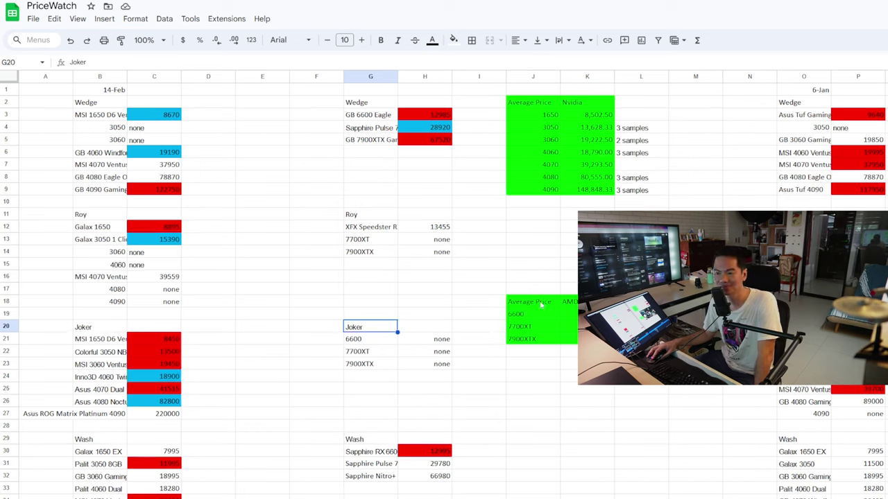
pyautogui.press('Right')
pyautogui.press('Right')
pyautogui.press('Right')
pyautogui.press('Right')
pyautogui.press('Right')
pyautogui.press('Up')
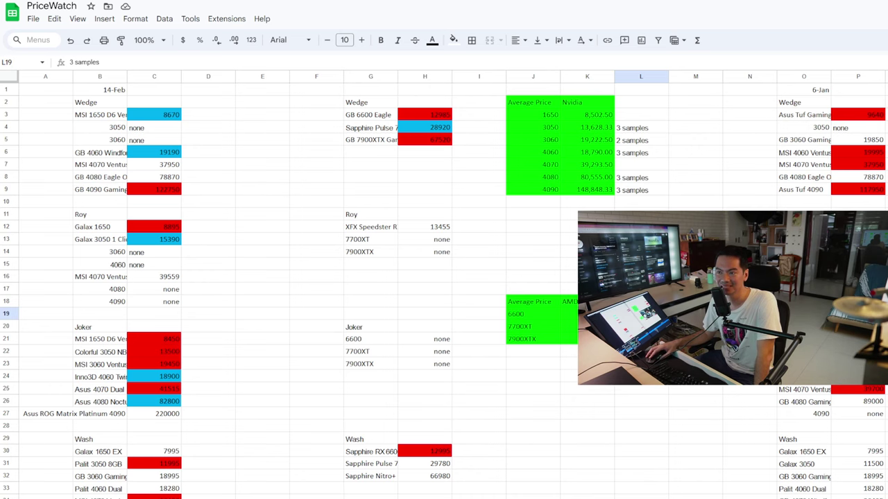
pyautogui.scroll(-10, 270, 311)
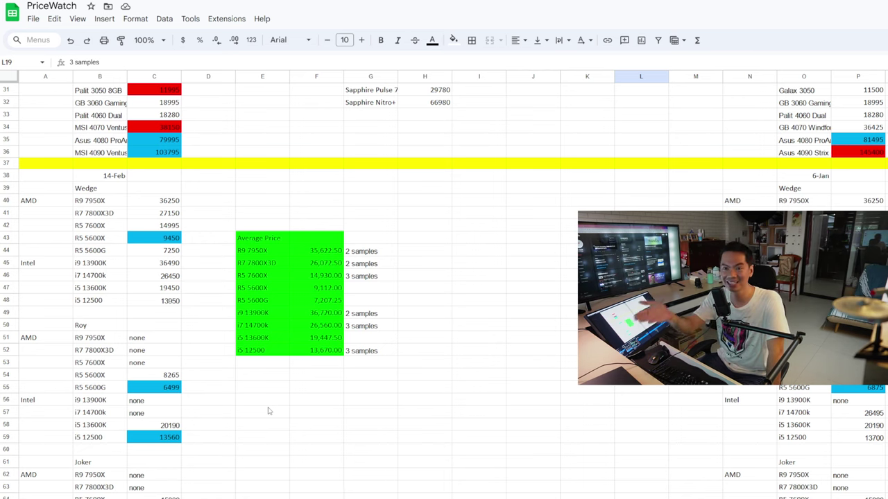
pyautogui.scroll(10, 502, 273)
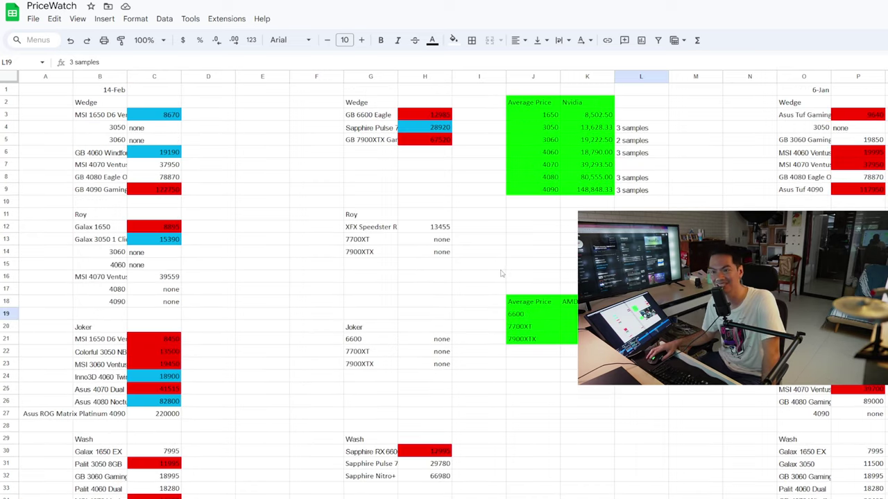
pyautogui.click(312, 252)
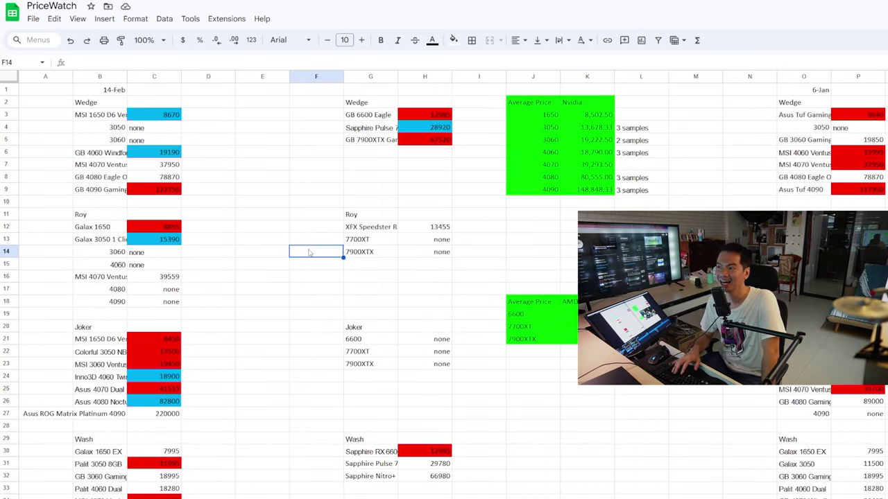
pyautogui.press('Left')
pyautogui.press('Left')
pyautogui.press('Left')
pyautogui.press('Left')
pyautogui.press('Left')
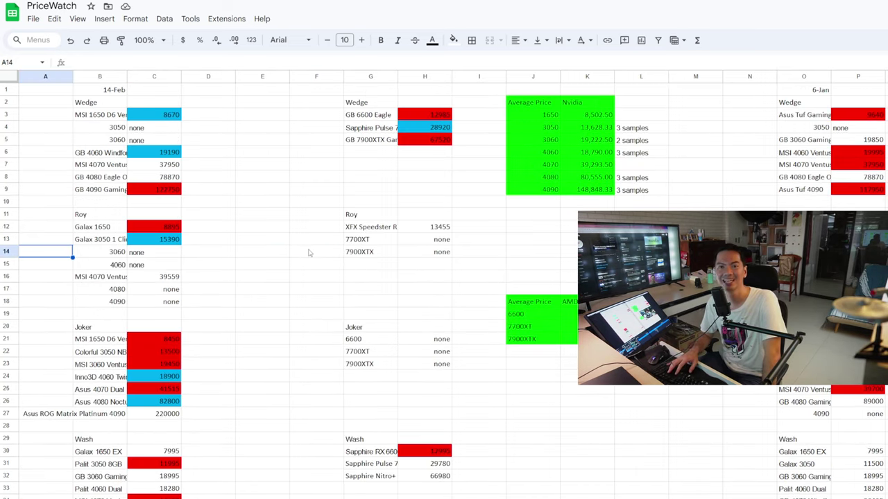